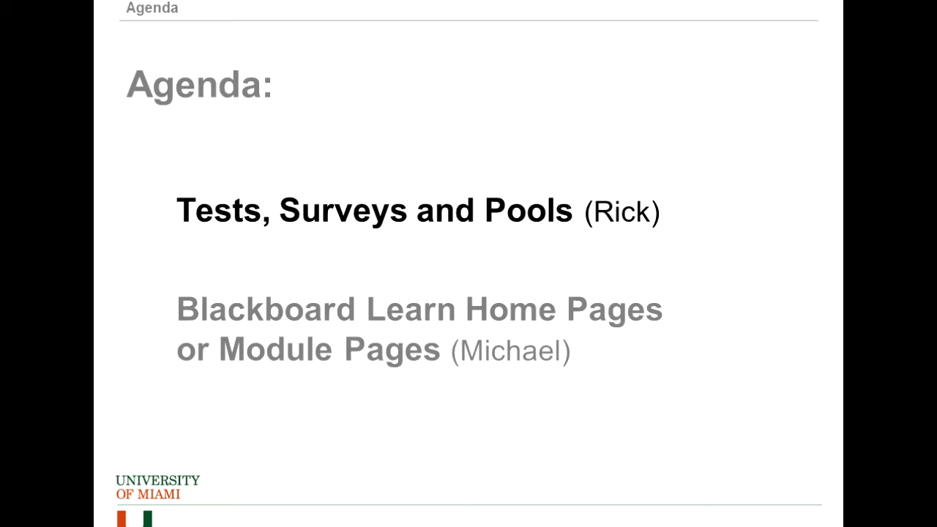
# Advance the slideshow past the agenda to the Control Panel instructions slide.
pyautogui.press('Right')
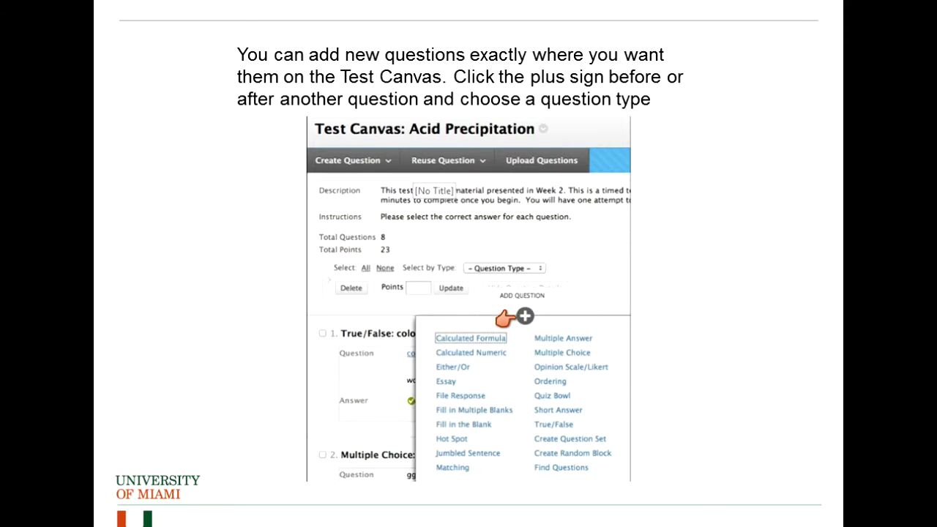
# Advance the slideshow to the Live Demo slide.
pyautogui.press('Right')
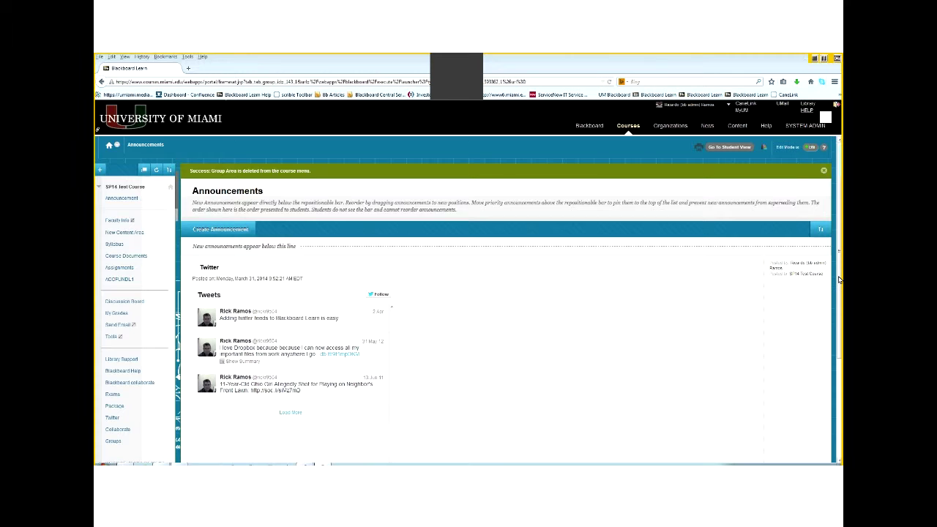
# Scroll down the SP14 Test Course Announcements page to the Twitter announcement.
pyautogui.scroll(-4, 481, 379)
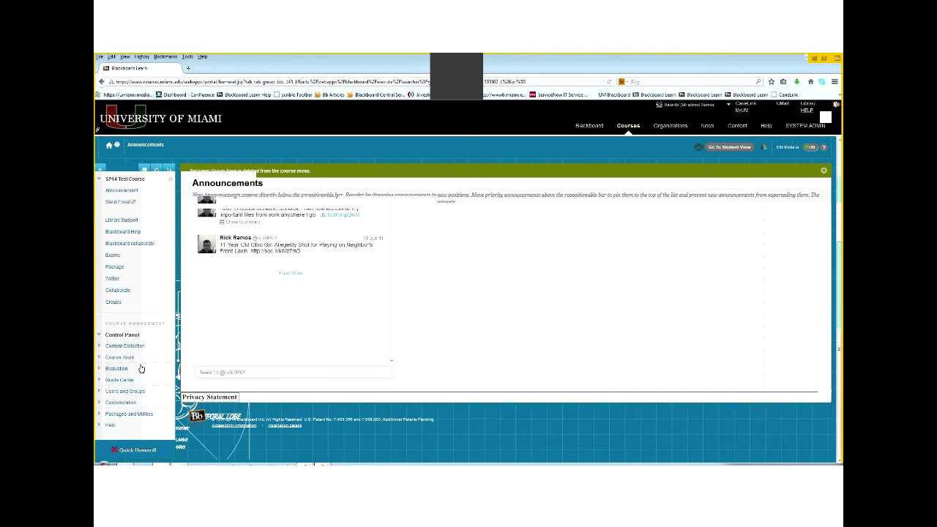
pyautogui.click(121, 358)
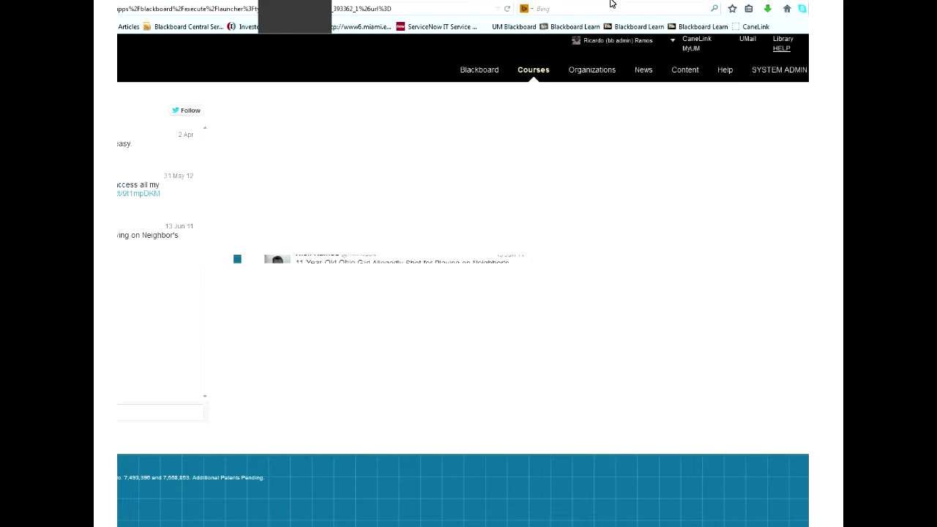
pyautogui.click(129, 410)
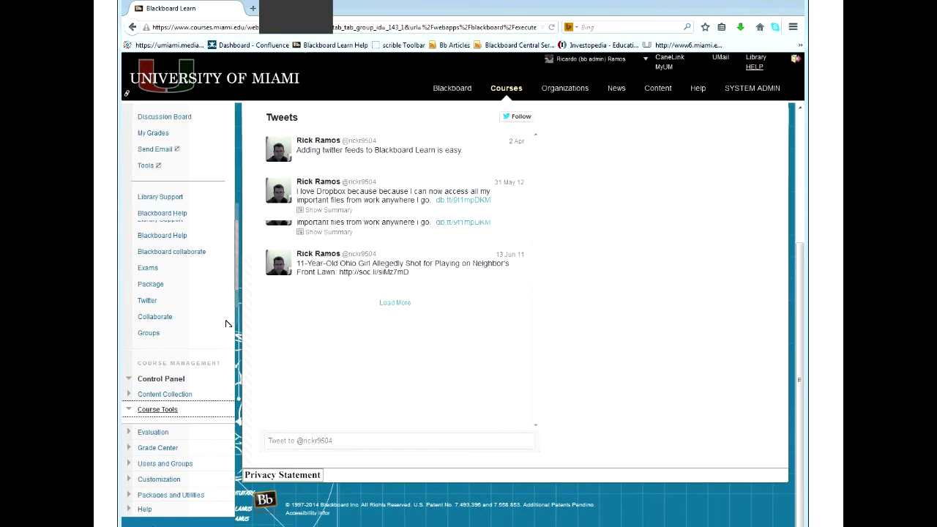
pyautogui.scroll(-1, 165, 399)
pyautogui.click(154, 393)
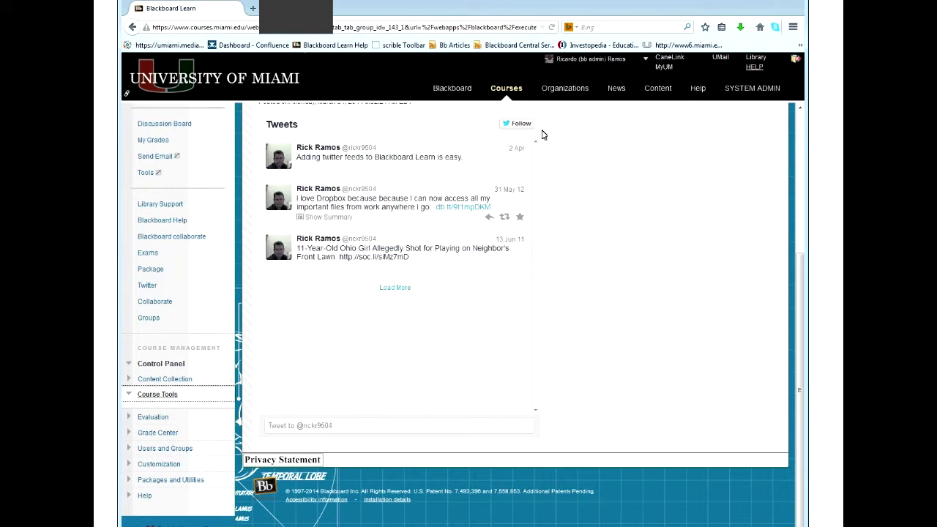
pyautogui.scroll(-1, 543, 135)
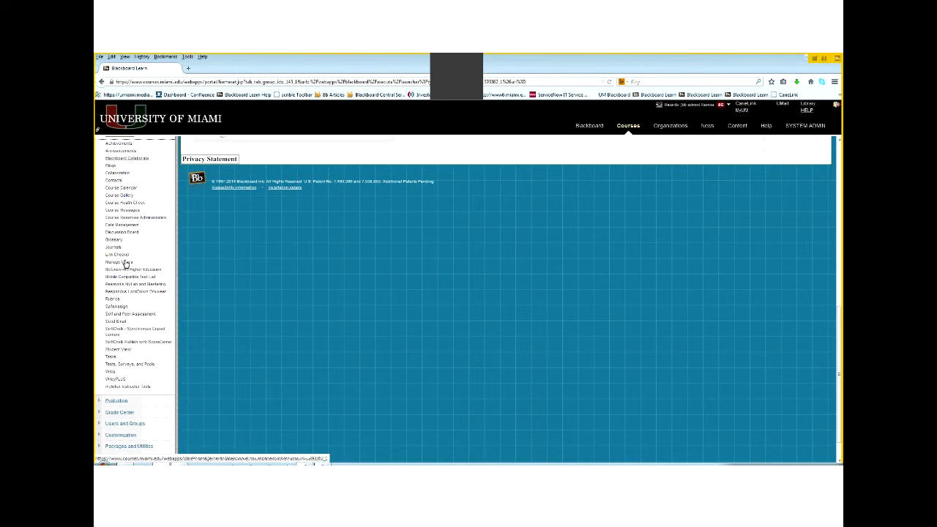
# Go to Tests, Surveys, and Pools under Course Tools and open the Tests list.
pyautogui.click(143, 369)
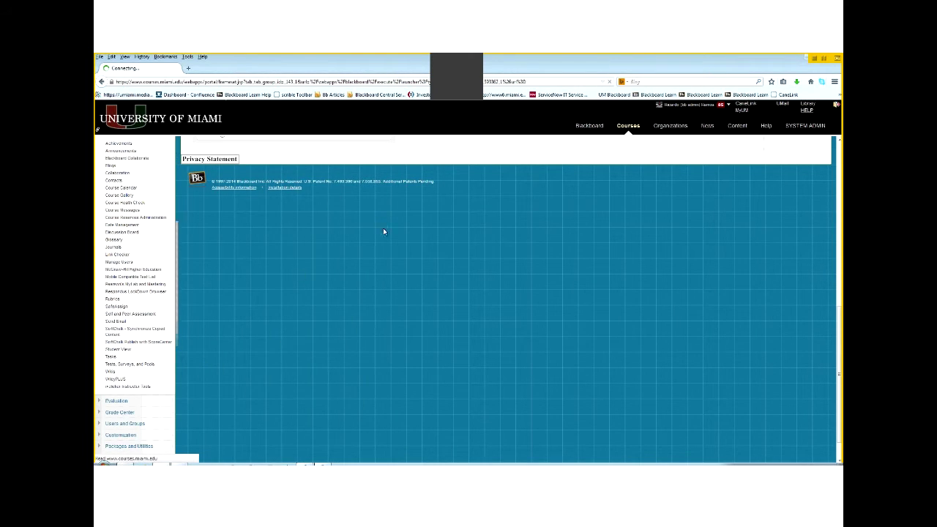
pyautogui.click(199, 204)
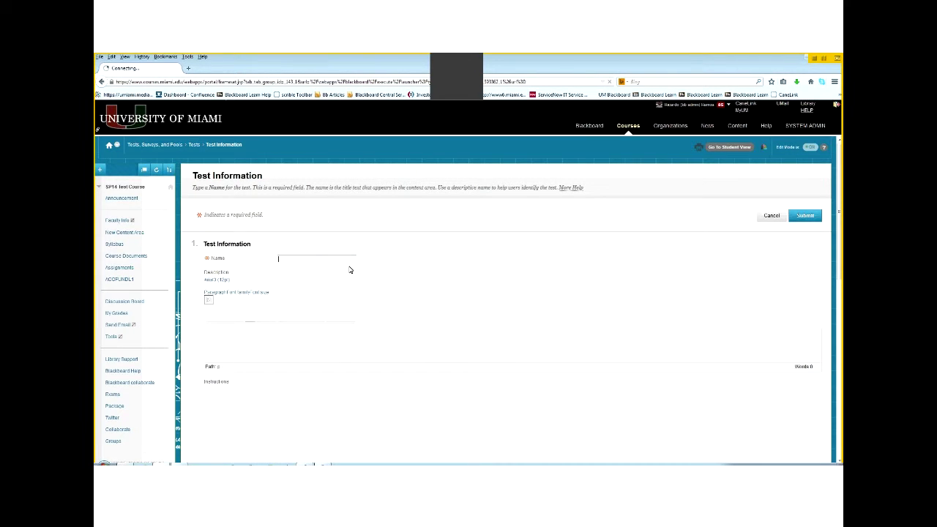
# Name the new test 'Final Exam' and submit it.
pyautogui.write('F')
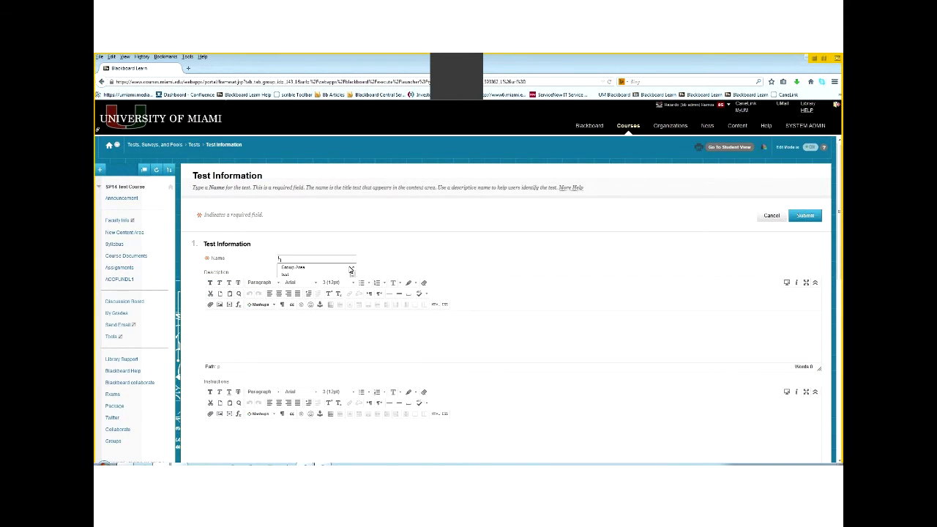
pyautogui.write('inal Exam')
pyautogui.click(805, 218)
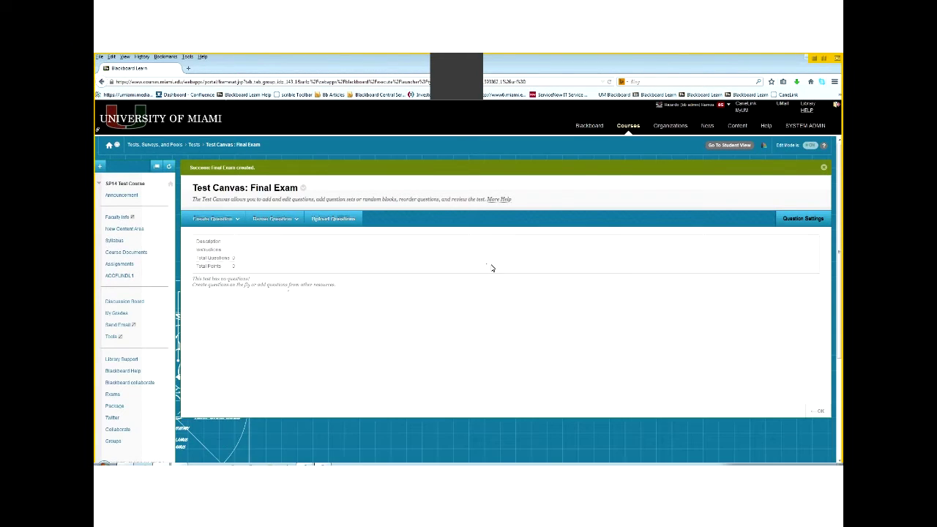
# Add a Multiple Choice question to the Final Exam test canvas.
pyautogui.click(231, 229)
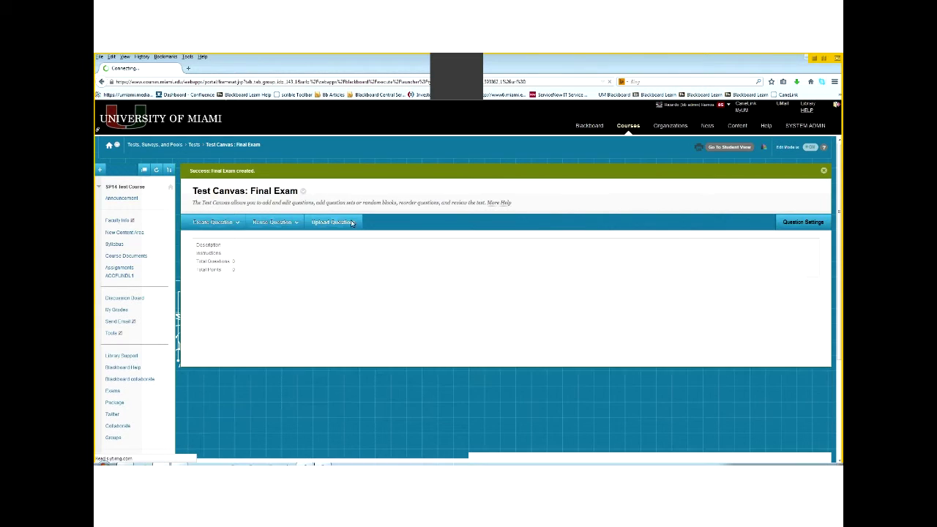
pyautogui.moveTo(196, 179); pyautogui.dragTo(351, 181)
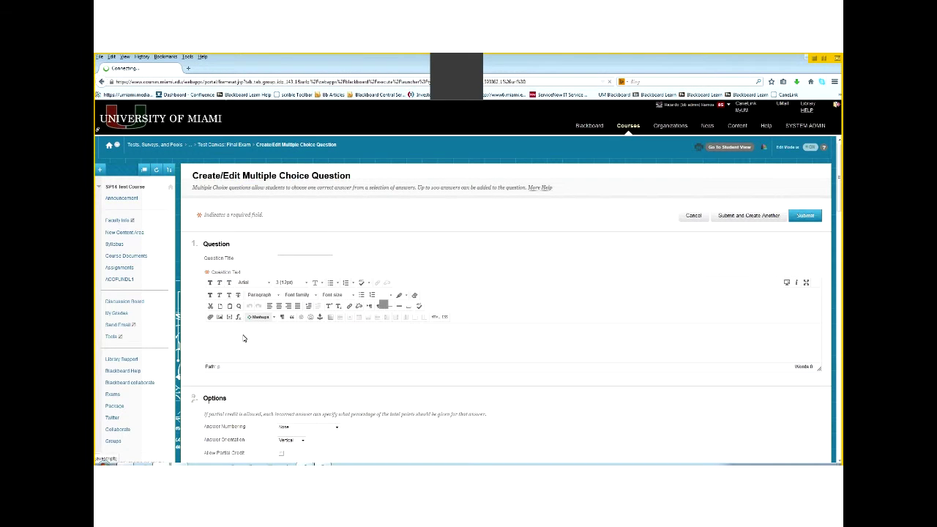
# Enter the question text 'What is your favorite day of the week?'.
pyautogui.click(267, 341)
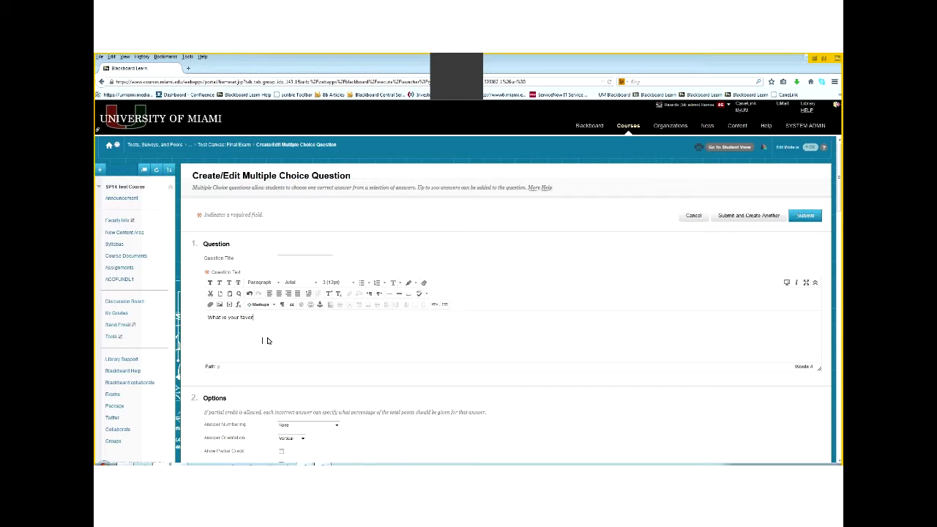
pyautogui.write('day to ')
pyautogui.write('the week?')
pyautogui.scroll(-3, 366, 330)
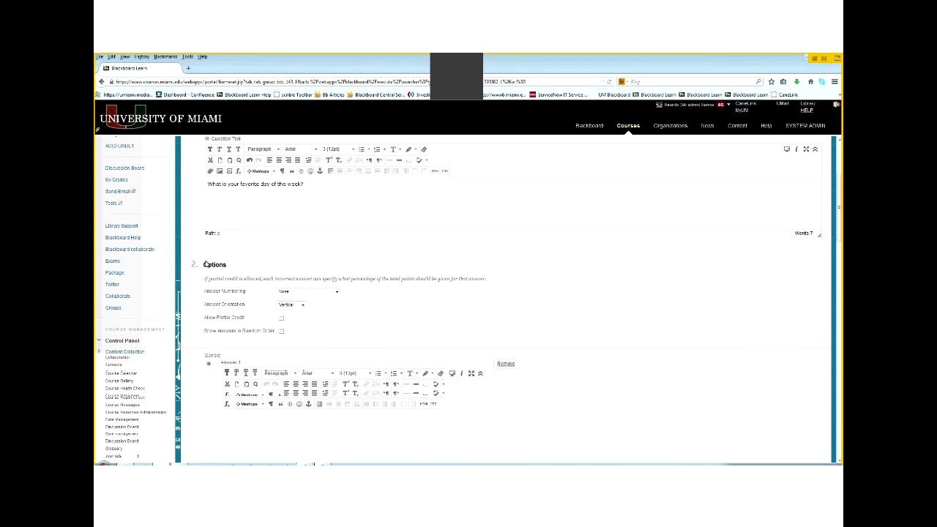
# Number answers with lowercase letters, and enable partial credit and random answer order.
pyautogui.click(336, 292)
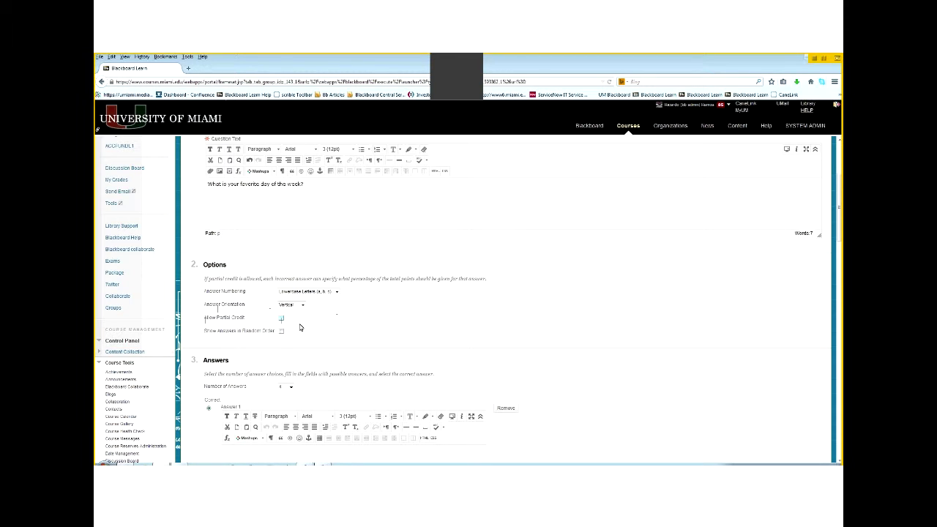
pyautogui.click(282, 319)
pyautogui.click(281, 333)
pyautogui.scroll(-3, 422, 296)
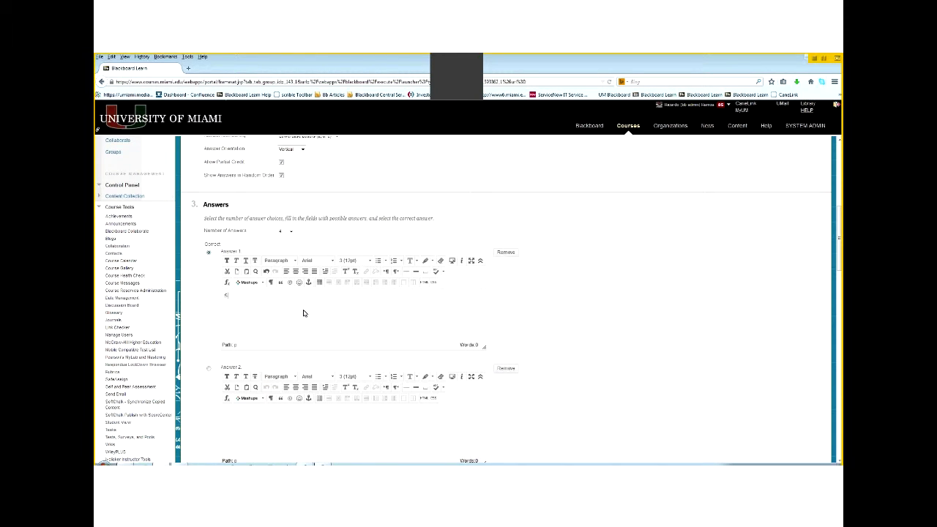
# Fill in Saturday and Sunday as answer choices, alongside Monday.
pyautogui.write('day')
pyautogui.scroll(3, 307, 410)
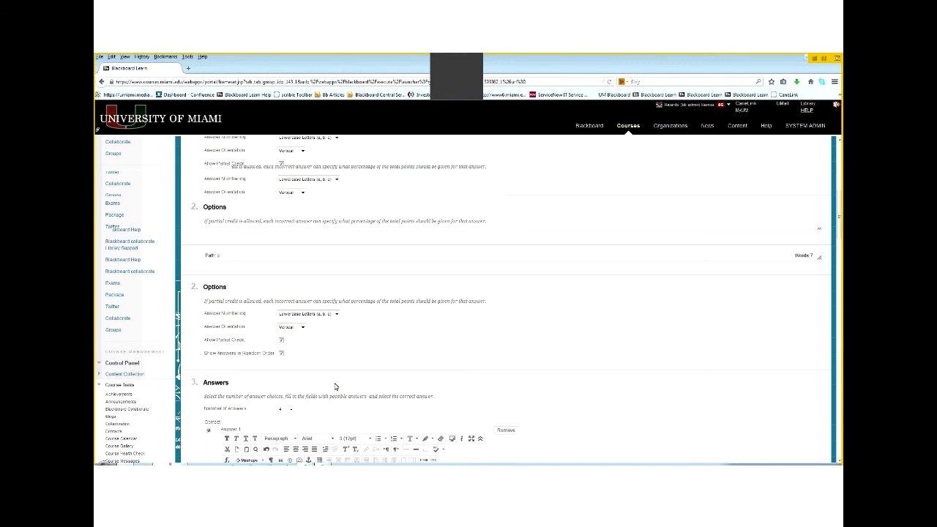
pyautogui.scroll(-2, 334, 386)
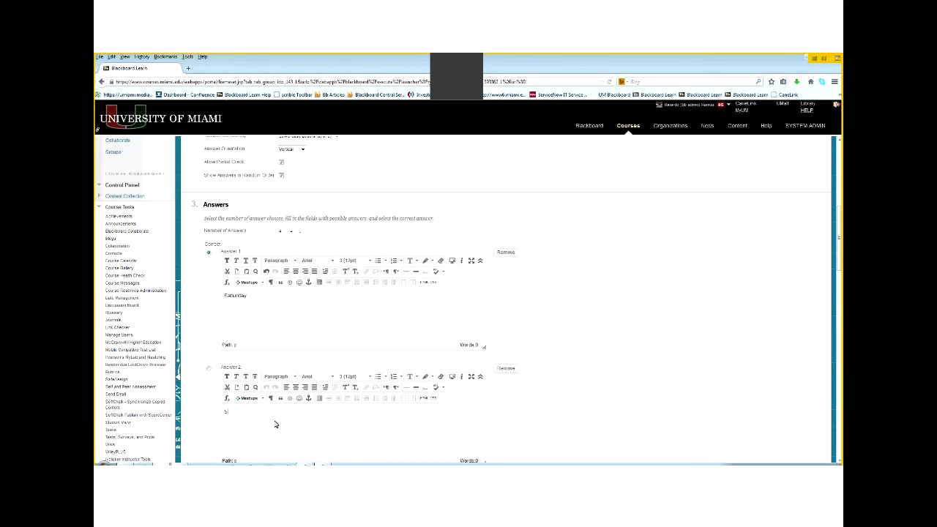
pyautogui.write('unday')
pyautogui.scroll(-3, 395, 343)
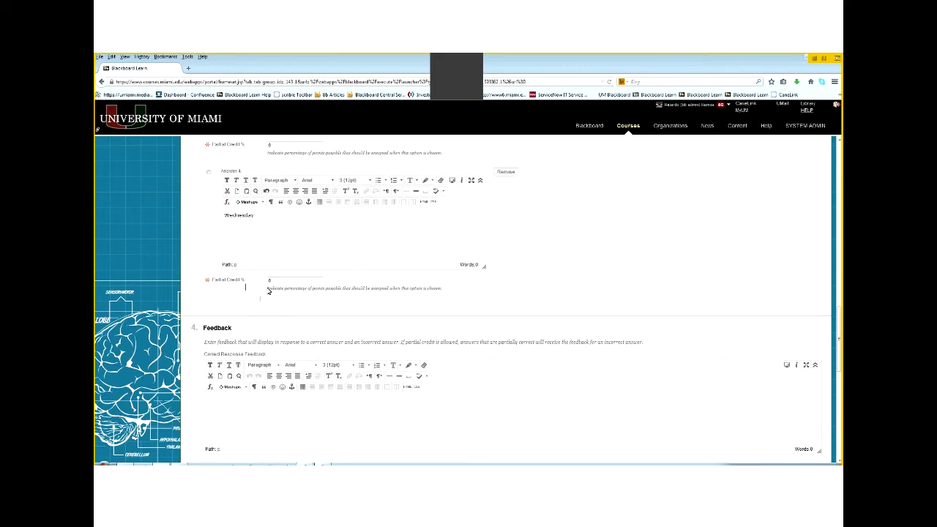
# Set Answer 4 to Wednesday and give the Sunday answer 75% partial credit.
pyautogui.moveTo(214, 281); pyautogui.dragTo(246, 284)
pyautogui.scroll(3, 269, 273)
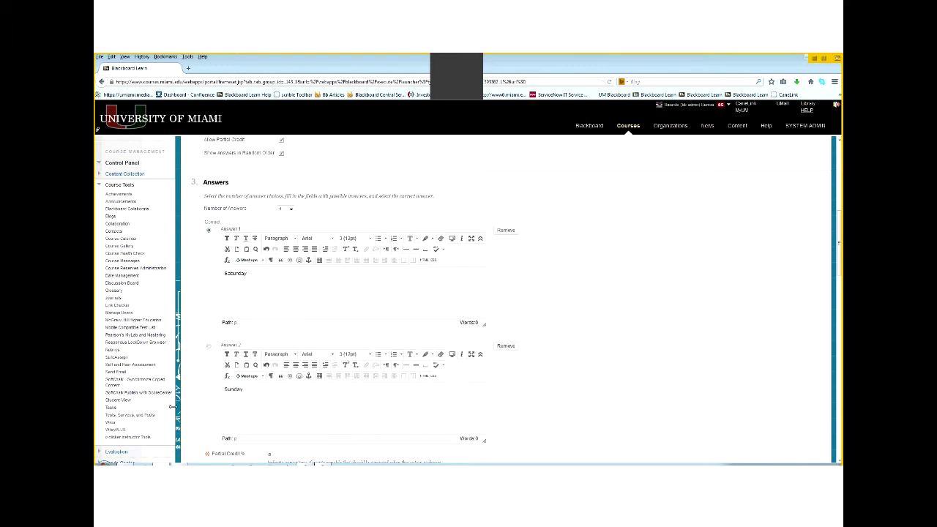
pyautogui.scroll(2, 323, 410)
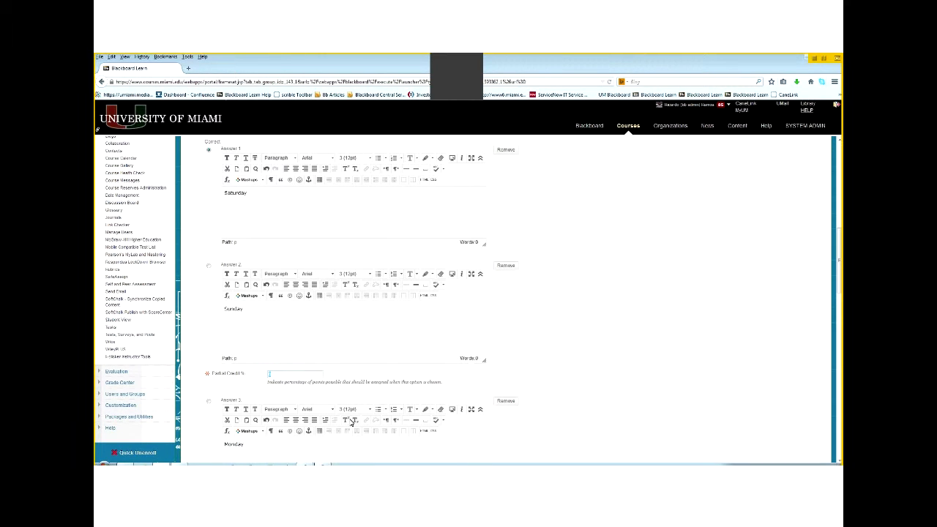
pyautogui.write('75')
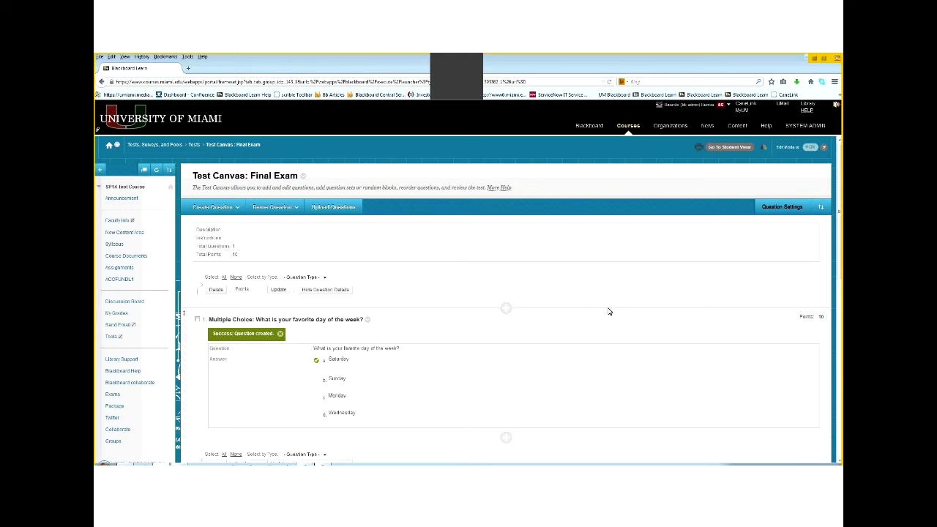
# Check the Final Exam canvas with its 10-point question and return to the Tests list.
pyautogui.scroll(-3, 684, 300)
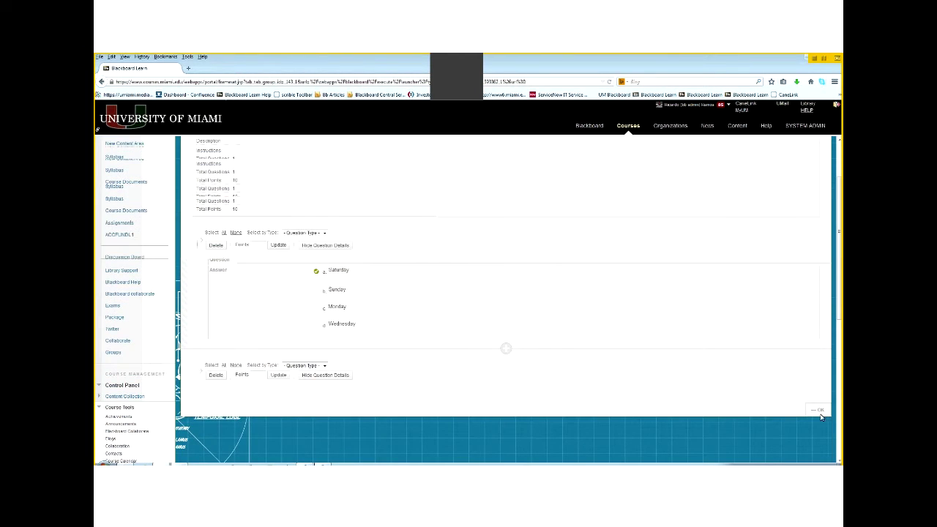
pyautogui.click(820, 455)
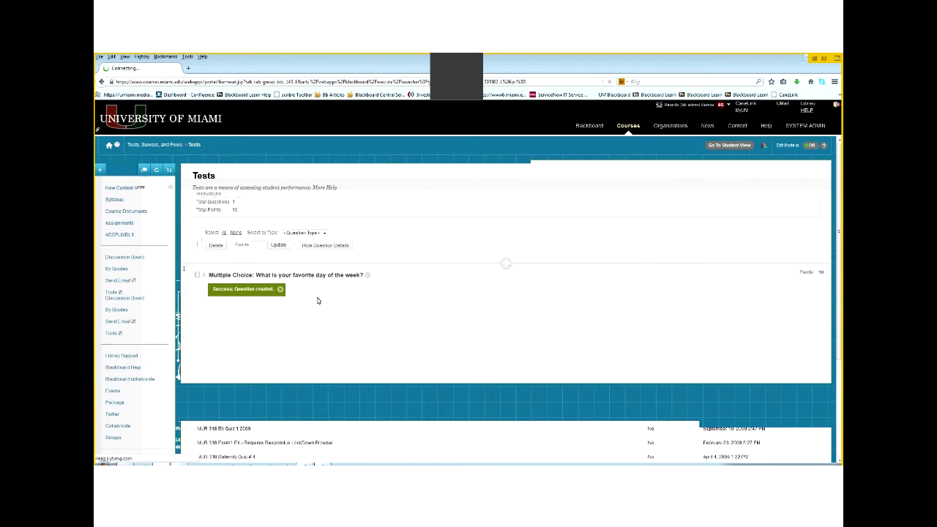
# Go to the Exams content area and choose Test from the Assessments menu.
pyautogui.click(111, 396)
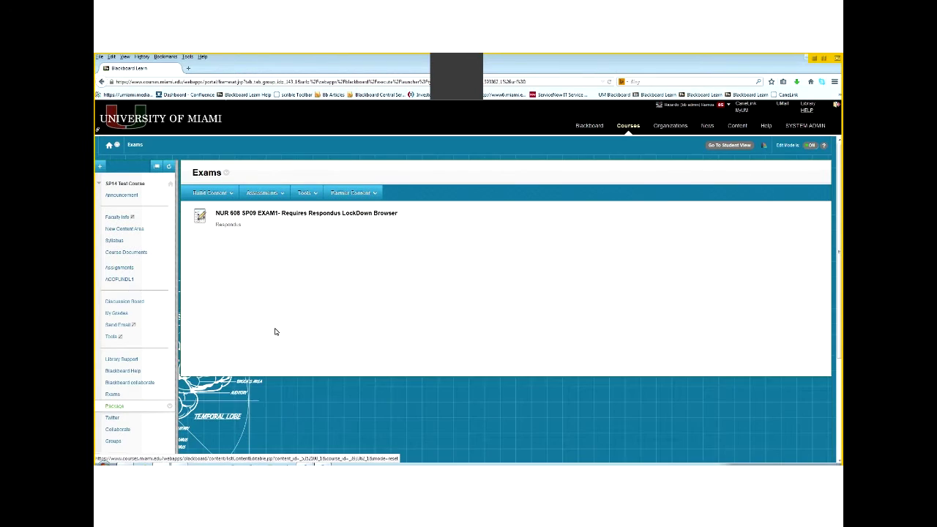
pyautogui.click(212, 197)
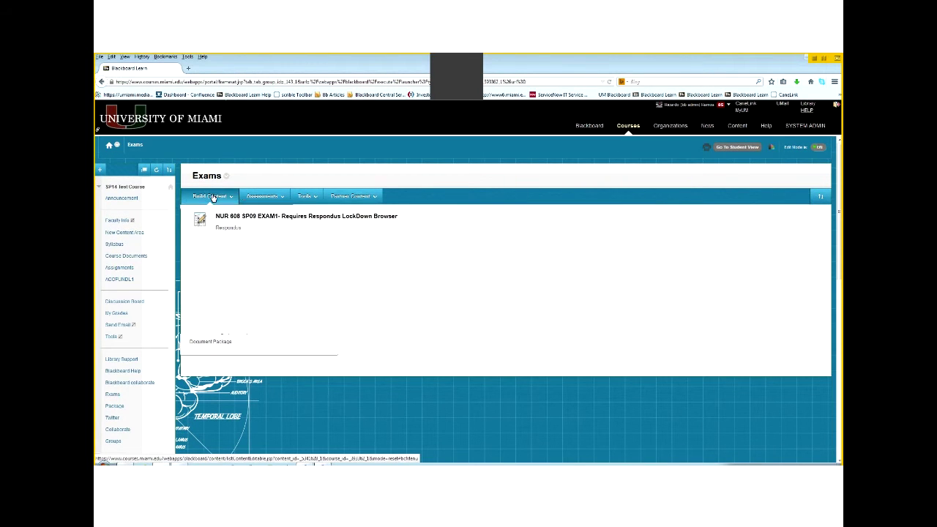
pyautogui.click(261, 196)
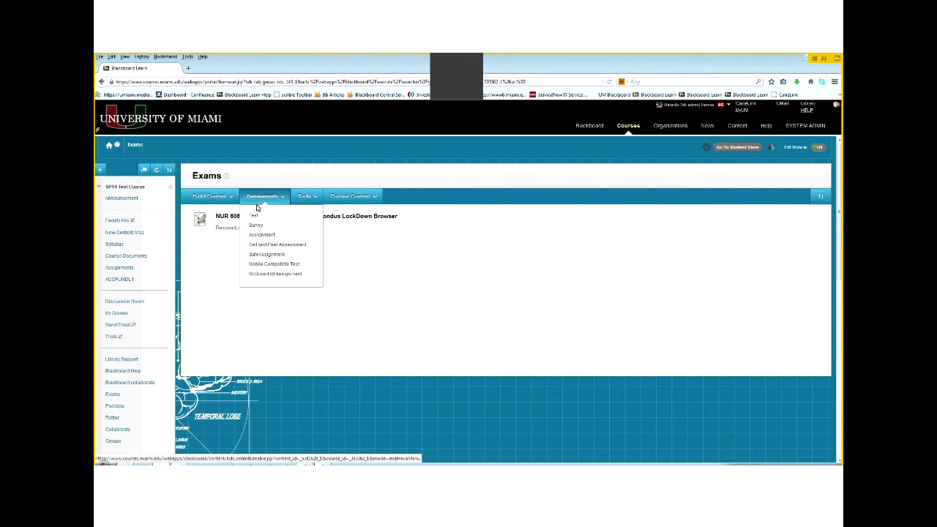
pyautogui.click(253, 217)
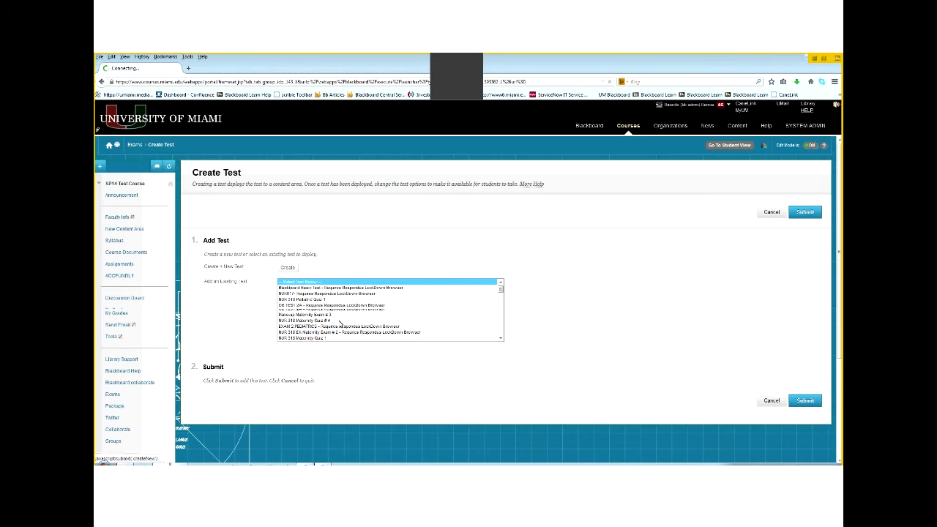
# Select the existing Final Exam and submit it for deployment in Exams.
pyautogui.scroll(-3, 502, 320)
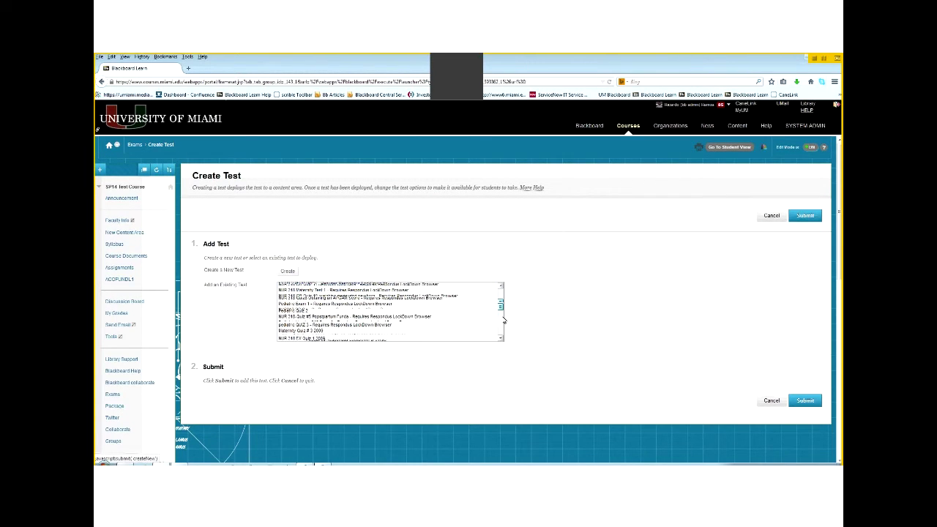
pyautogui.scroll(-5, 501, 339)
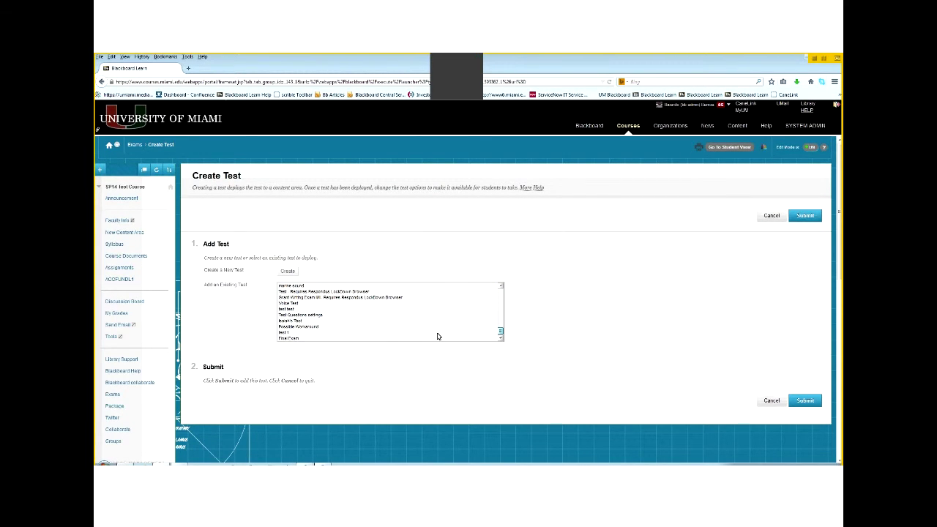
pyautogui.click(296, 339)
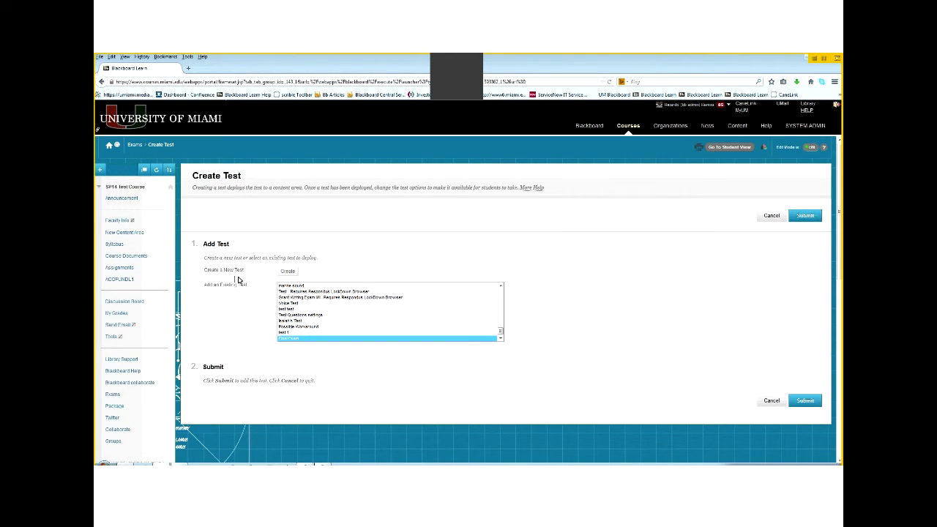
pyautogui.moveTo(244, 272); pyautogui.dragTo(213, 270)
pyautogui.click(556, 333)
pyautogui.click(803, 400)
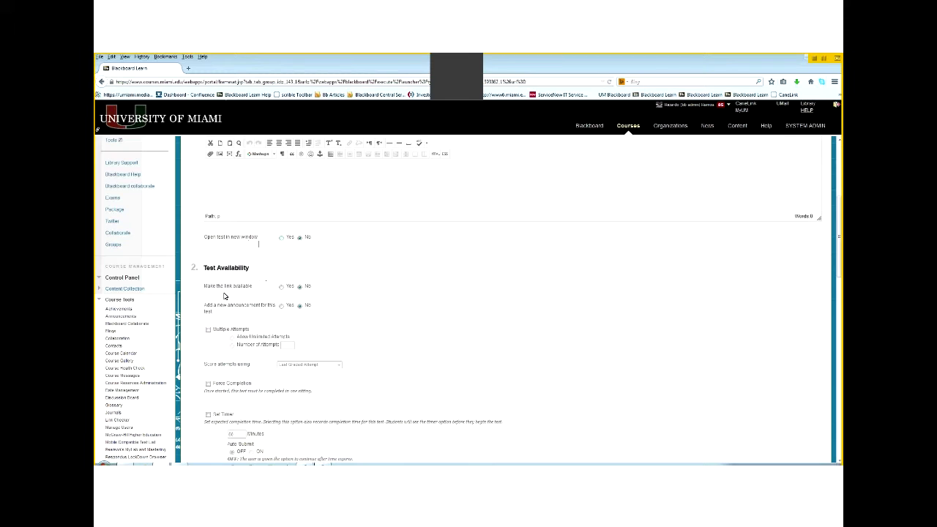
# Set 'Make the link available' to Yes for the Final Exam.
pyautogui.click(281, 286)
pyautogui.moveTo(839, 250); pyautogui.dragTo(839, 269)
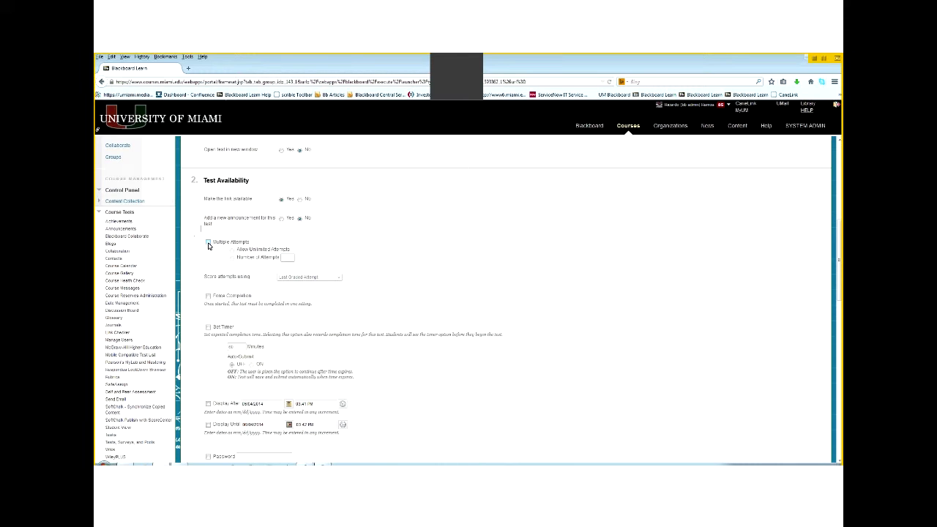
# Allow 2 attempts scored by Last Graded Attempt, and look over the Force Completion and Timer options.
pyautogui.click(208, 242)
pyautogui.click(287, 258)
pyautogui.write('2')
pyautogui.tripleClick(232, 281)
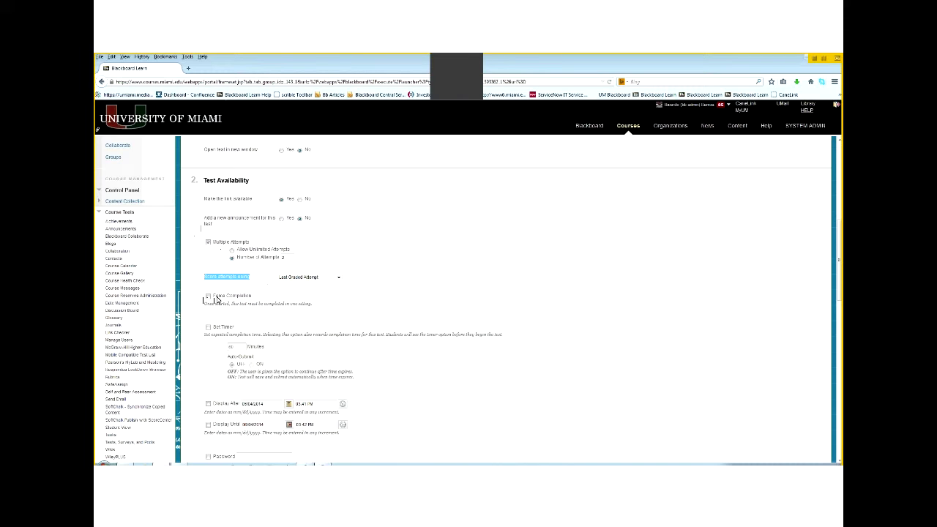
pyautogui.moveTo(205, 299); pyautogui.dragTo(254, 300)
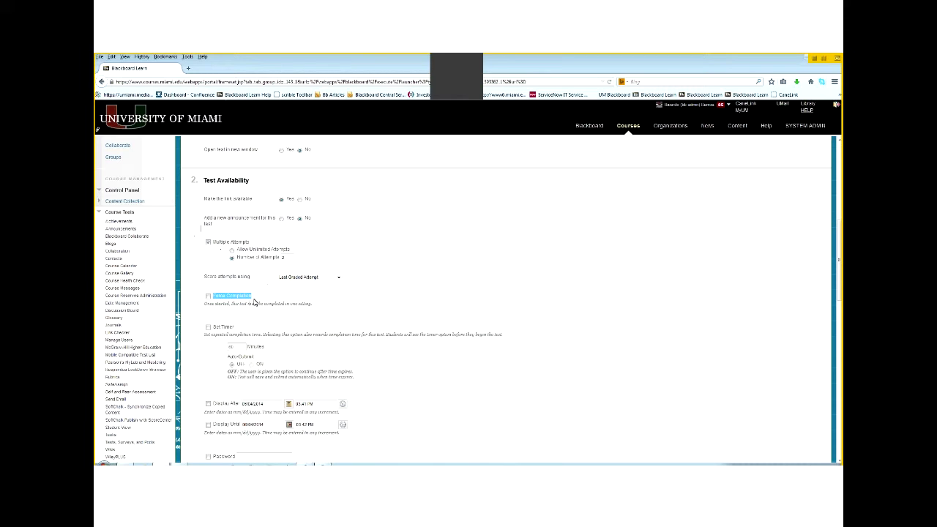
pyautogui.click(254, 298)
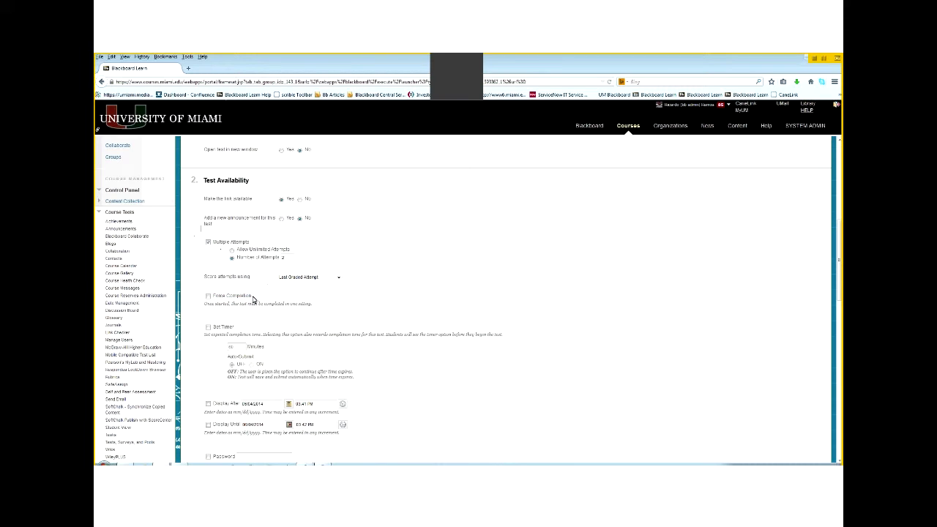
pyautogui.tripleClick(211, 296)
pyautogui.click(216, 329)
pyautogui.tripleClick(217, 330)
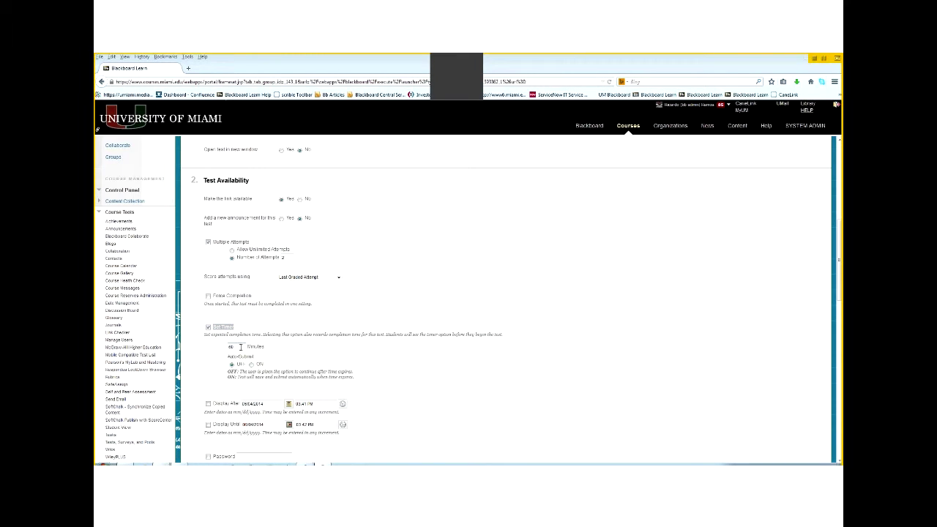
# Turn Auto-Submit ON for the Final Exam timer.
pyautogui.press('Tab')
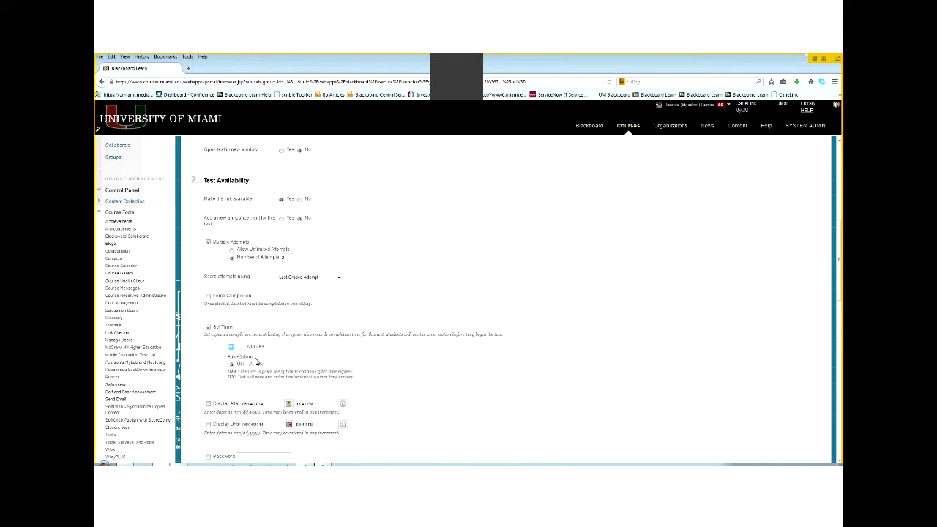
pyautogui.click(251, 366)
pyautogui.scroll(-2, 348, 358)
pyautogui.scroll(-3, 347, 358)
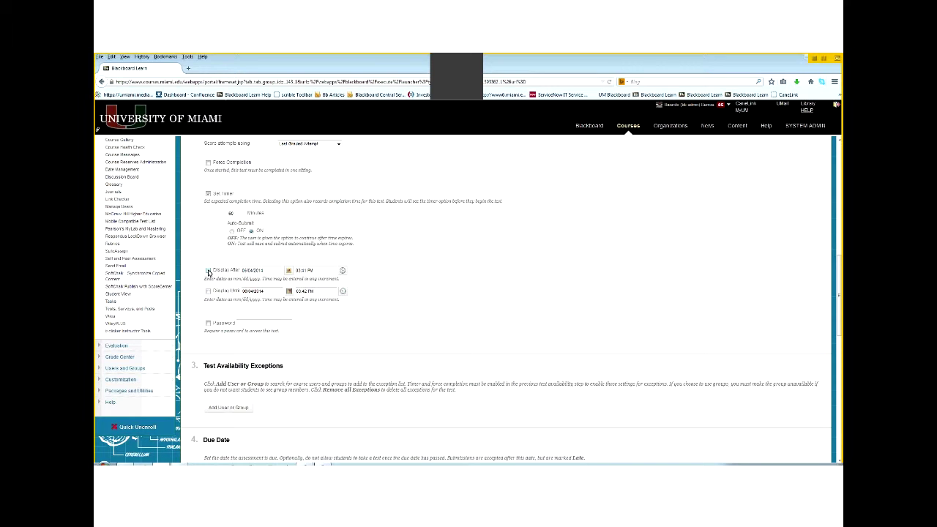
pyautogui.click(250, 270)
pyautogui.click(208, 291)
pyautogui.click(208, 290)
pyautogui.press('space')
pyautogui.scroll(-5, 354, 336)
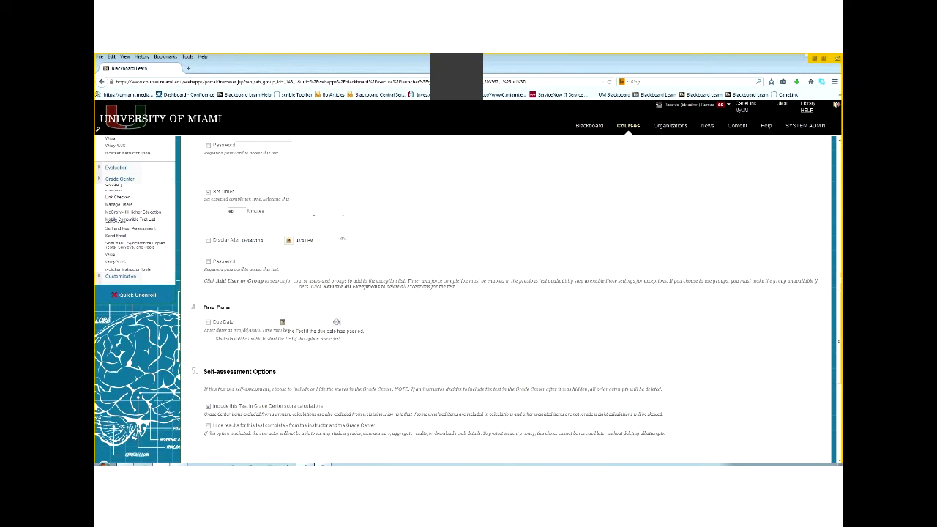
pyautogui.scroll(3, 324, 347)
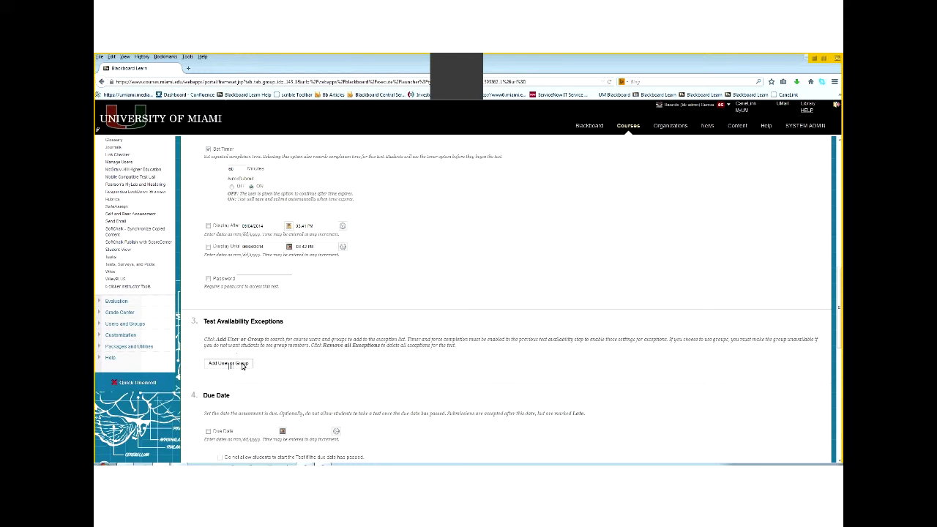
pyautogui.click(246, 366)
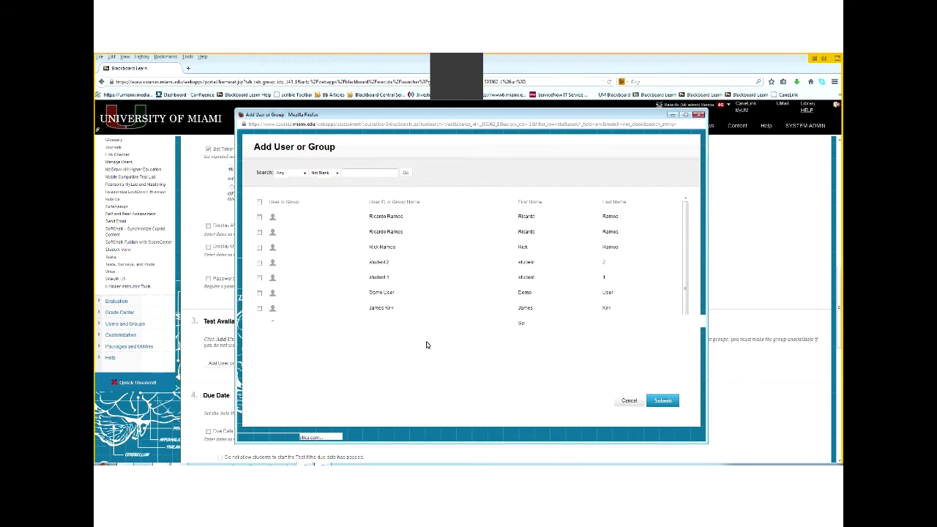
pyautogui.click(424, 340)
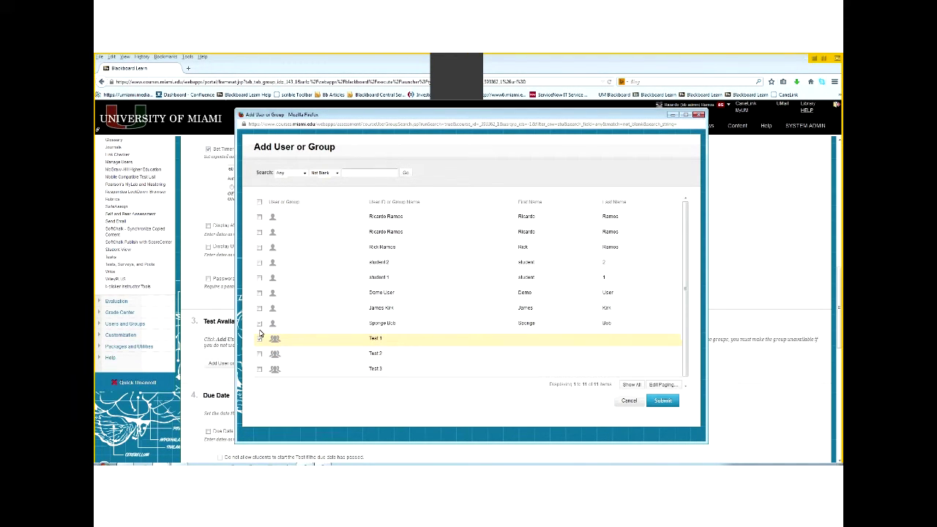
pyautogui.press('Up')
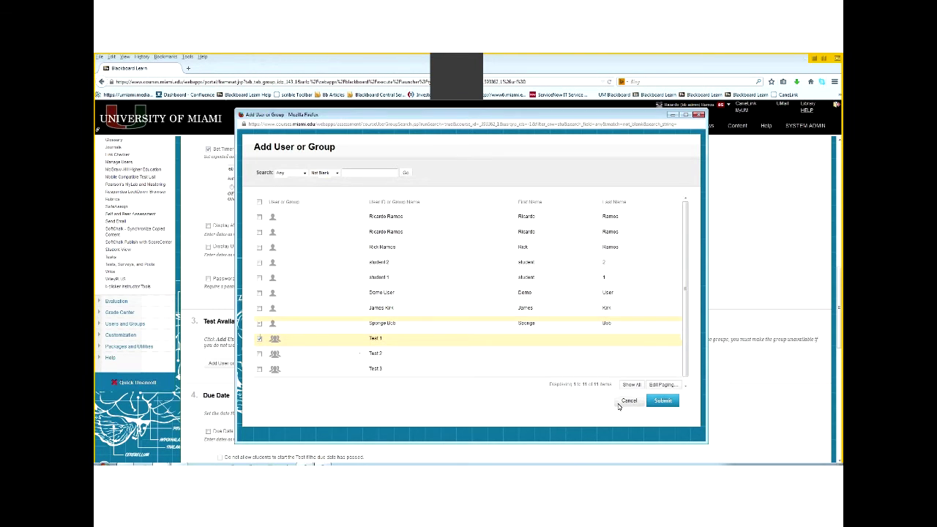
pyautogui.press('Return')
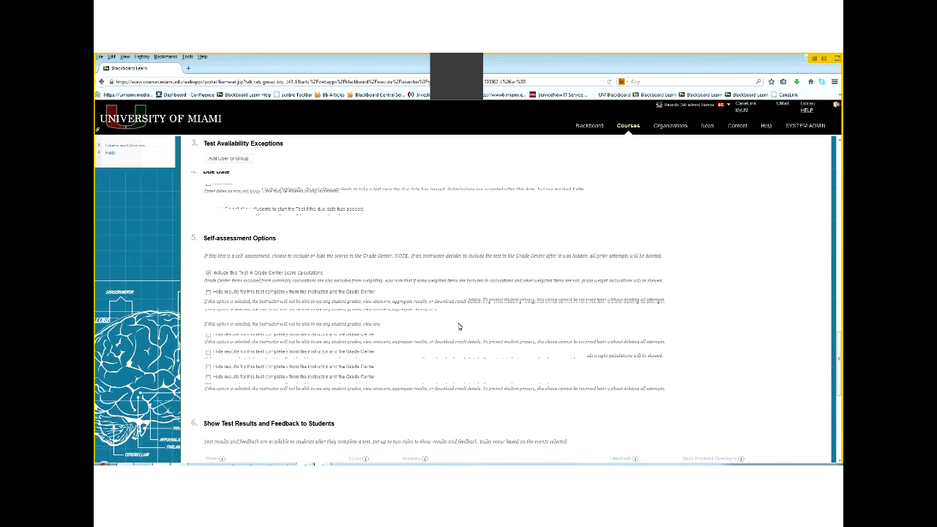
pyautogui.scroll(2, 227, 298)
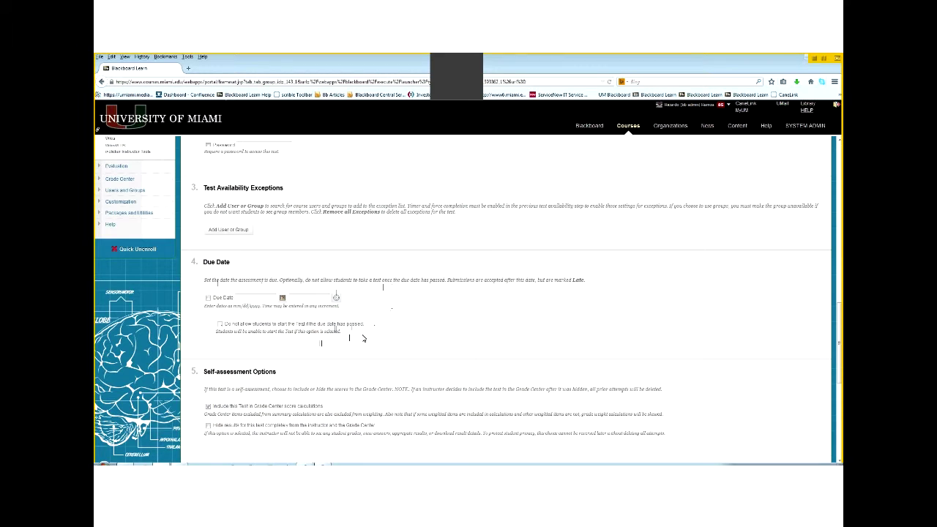
pyautogui.scroll(-5, 363, 338)
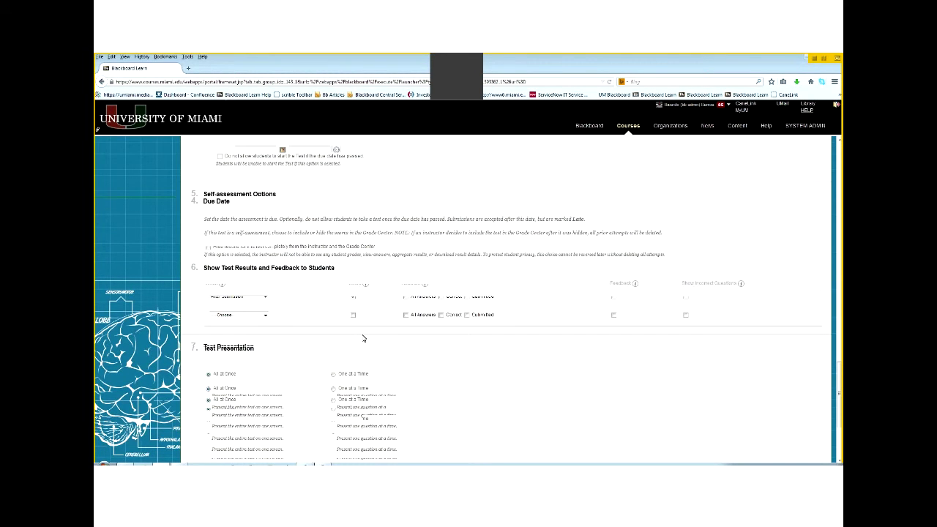
pyautogui.scroll(-1, 364, 339)
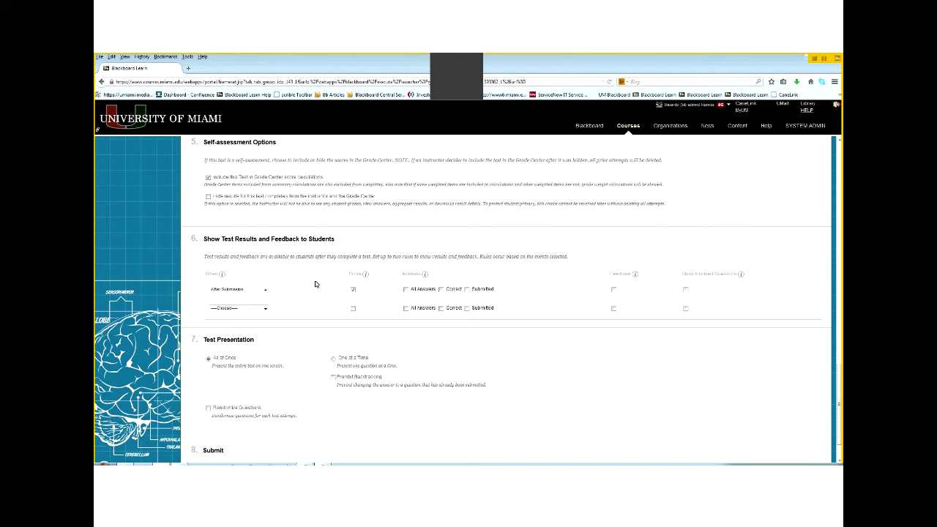
# Add Show Incorrect Questions to the After Submission feedback rule.
pyautogui.scroll(1, 256, 292)
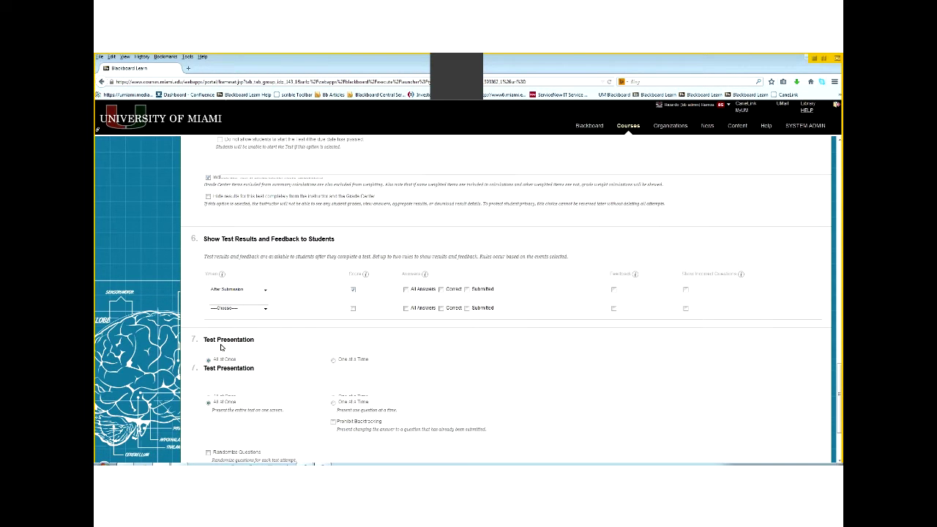
pyautogui.moveTo(353, 322)
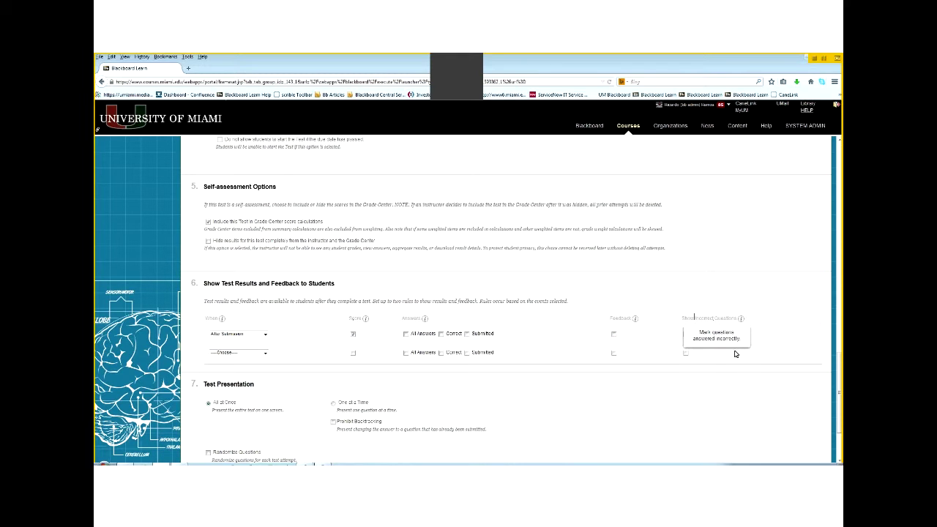
pyautogui.click(686, 336)
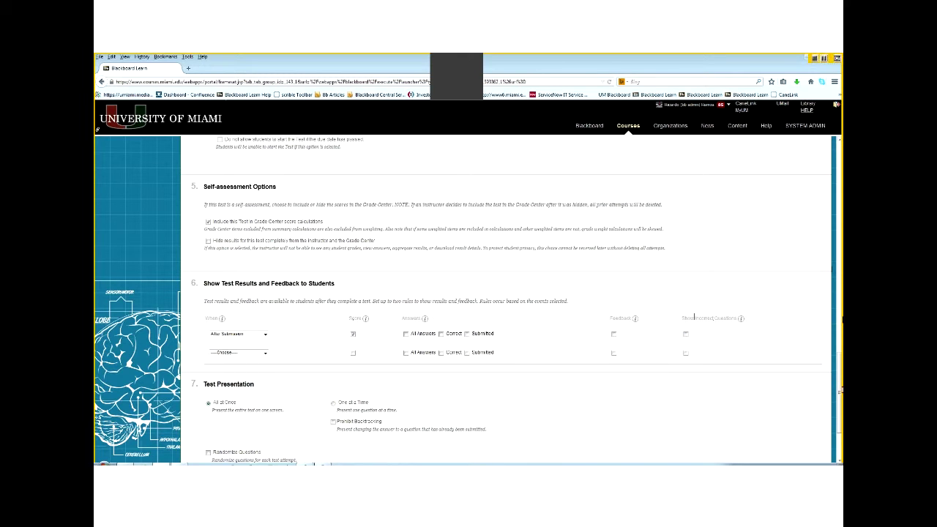
pyautogui.moveTo(839, 409); pyautogui.dragTo(837, 423)
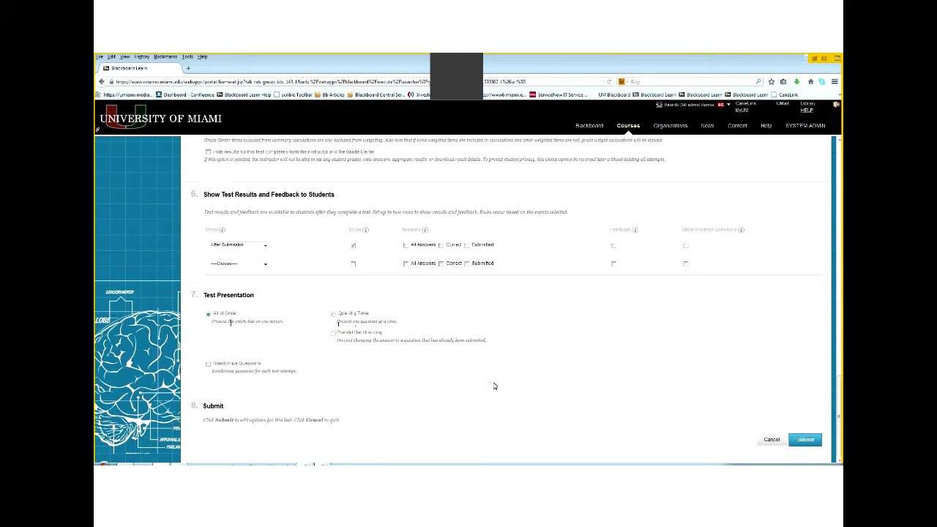
# Save the Final Exam options and go to the course's question Pools list.
pyautogui.click(805, 440)
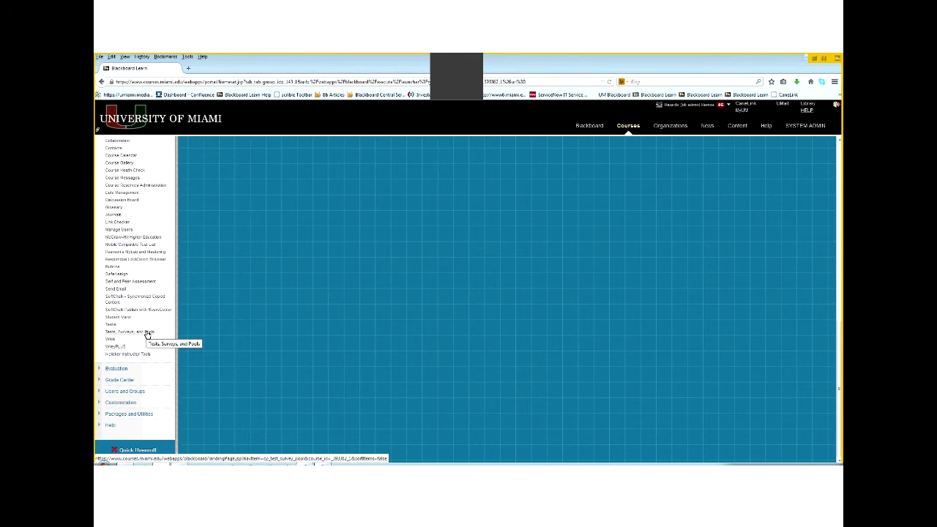
pyautogui.click(168, 333)
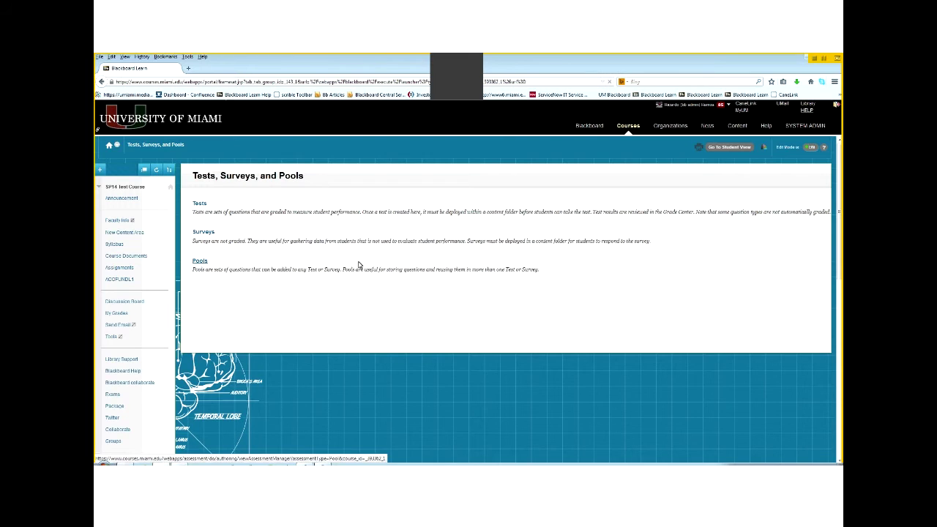
pyautogui.press('Return')
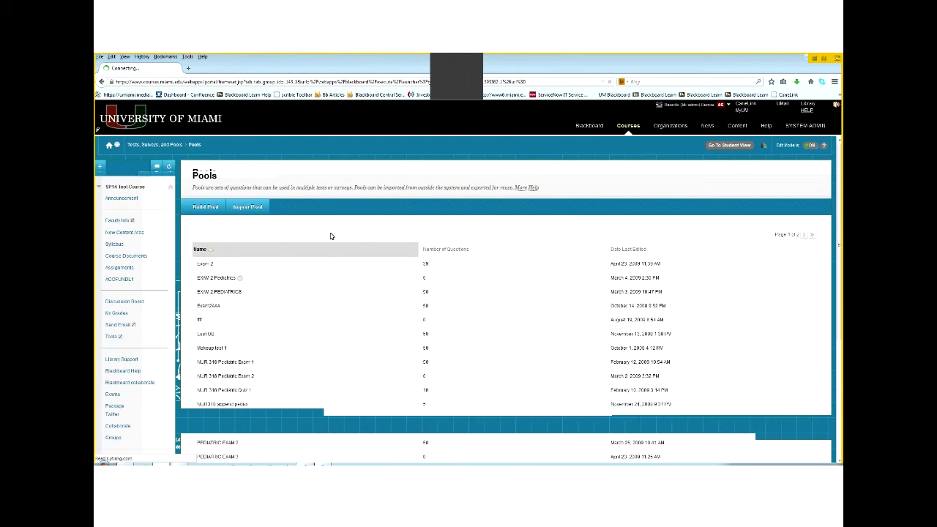
# Build a new question pool named 'Final Pool' and submit it.
pyautogui.click(209, 208)
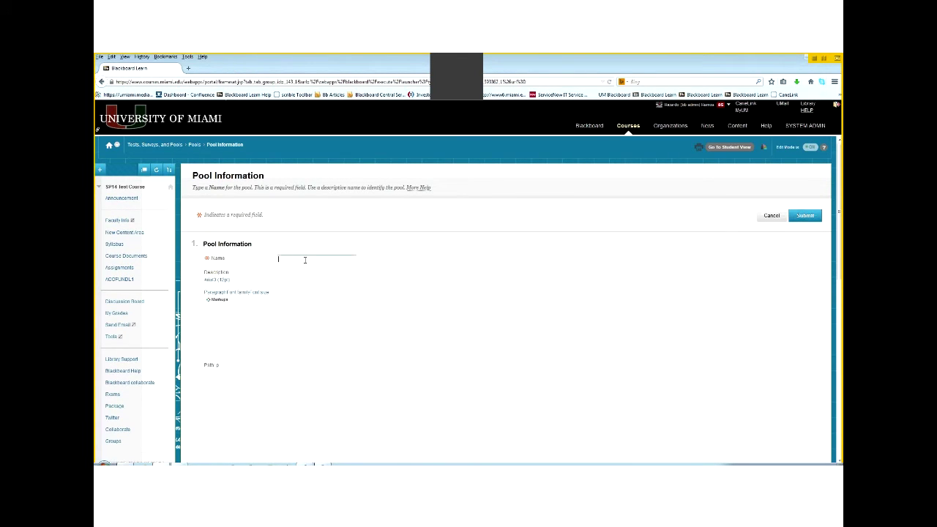
pyautogui.click(305, 260)
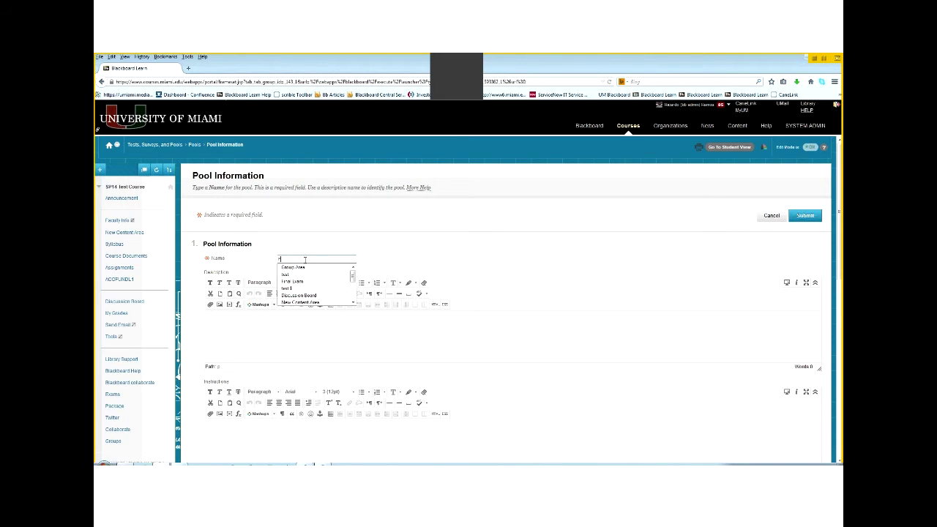
pyautogui.write('Final Pool')
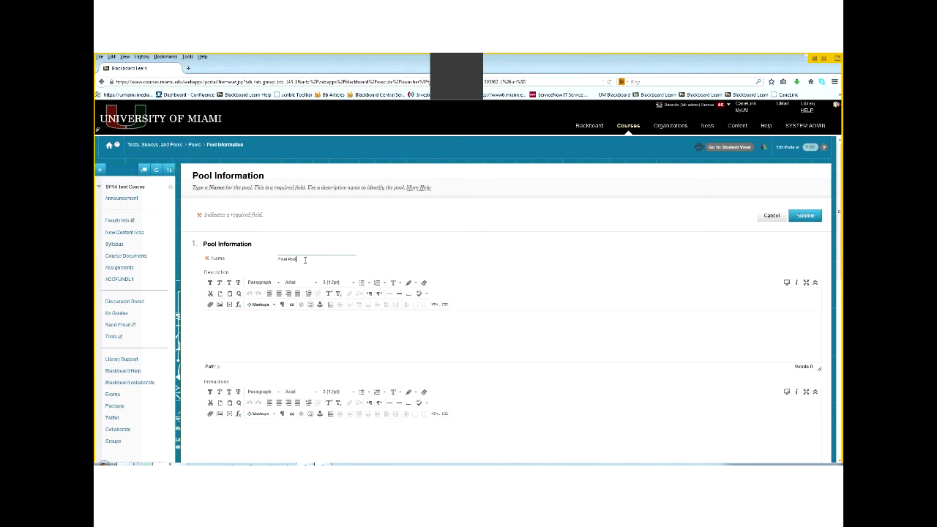
pyautogui.scroll(-10, 495, 268)
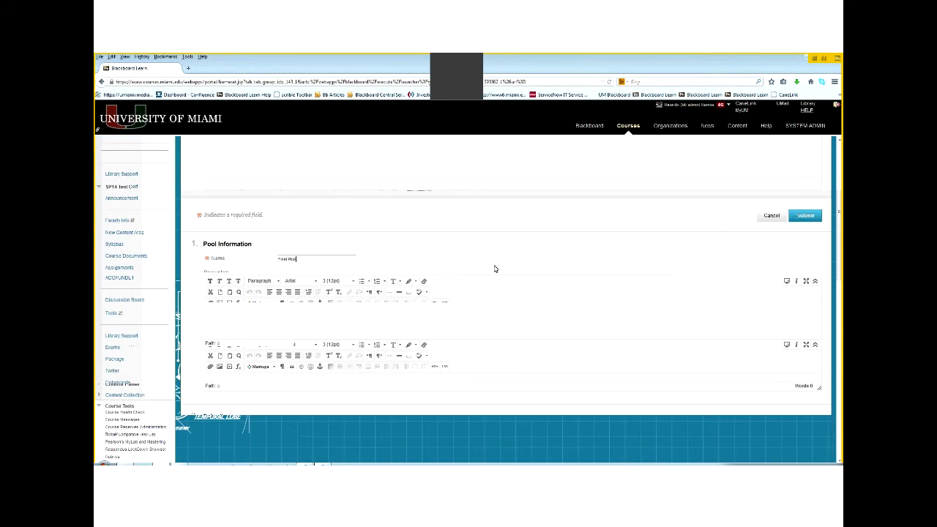
pyautogui.click(804, 451)
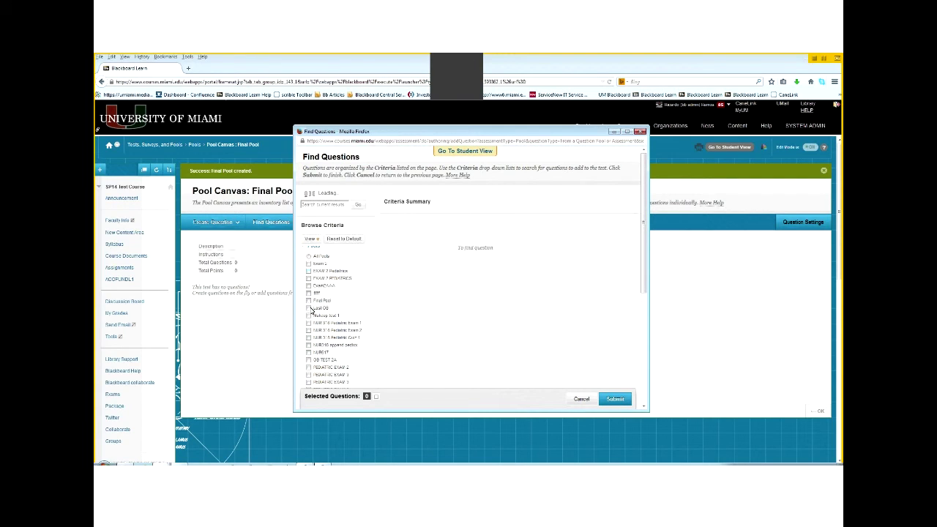
# List the questions from the Exam2AAA pool in the Find Questions window.
pyautogui.click(308, 292)
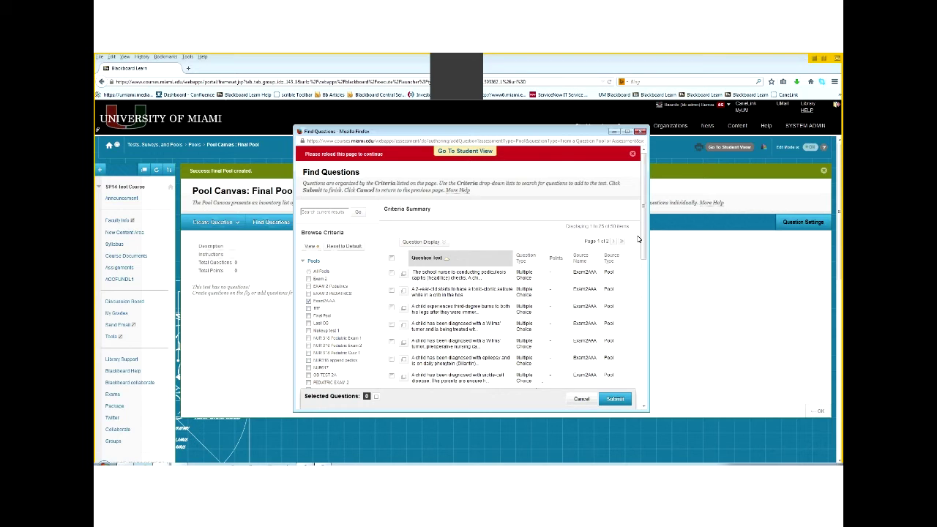
# Tick two Exam2AAA questions and submit, dismiss the no-items-selected warning, then close Find Questions.
pyautogui.scroll(-1, 620, 259)
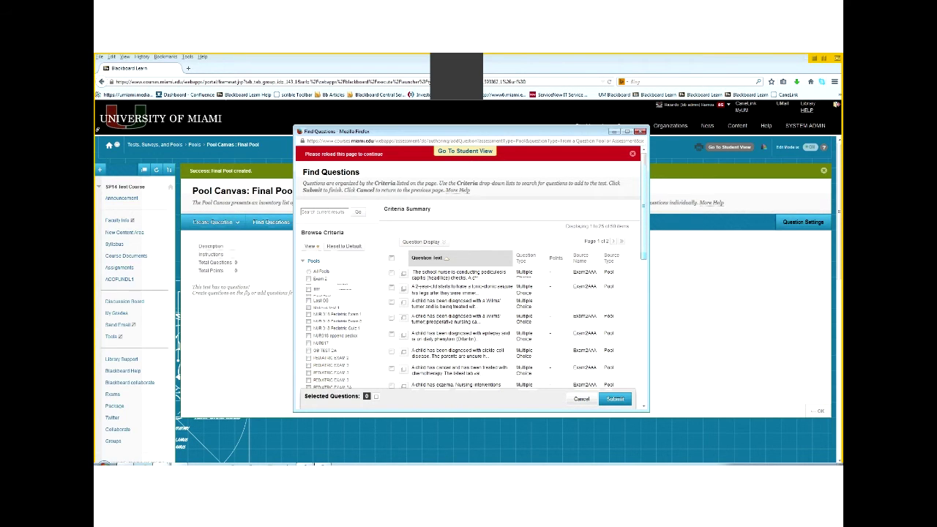
pyautogui.scroll(-1, 393, 236)
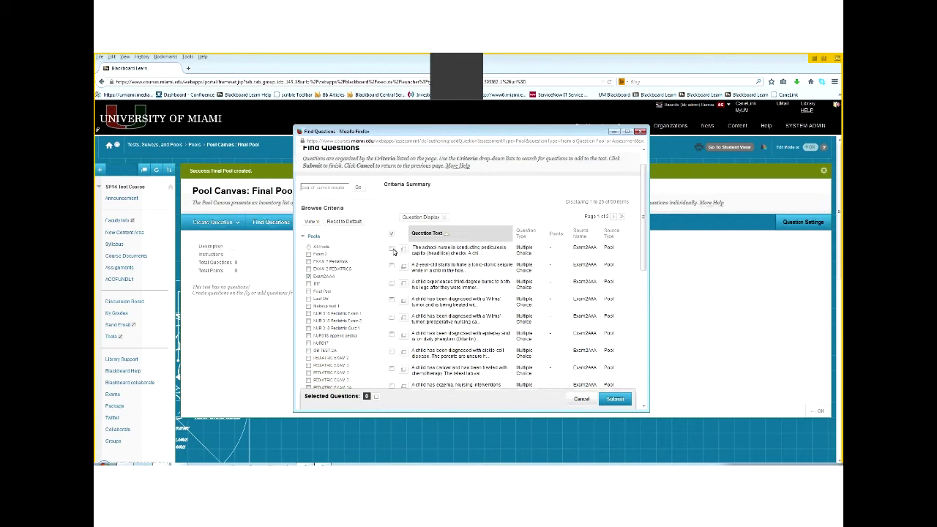
pyautogui.click(393, 249)
pyautogui.click(392, 265)
pyautogui.click(613, 398)
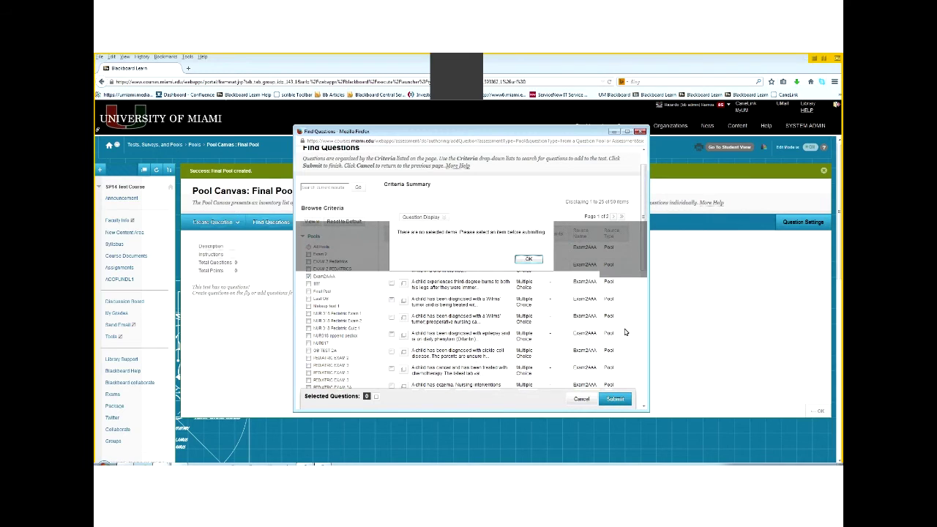
pyautogui.click(529, 259)
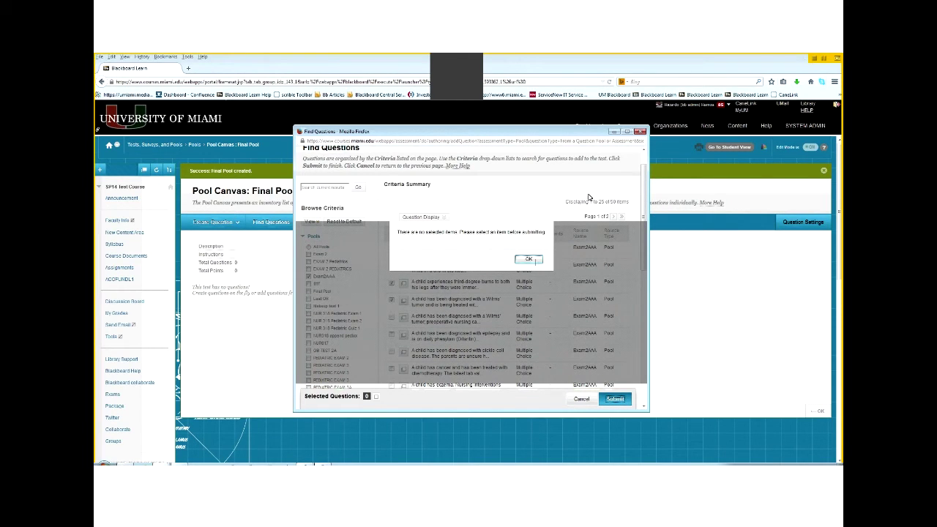
pyautogui.click(641, 133)
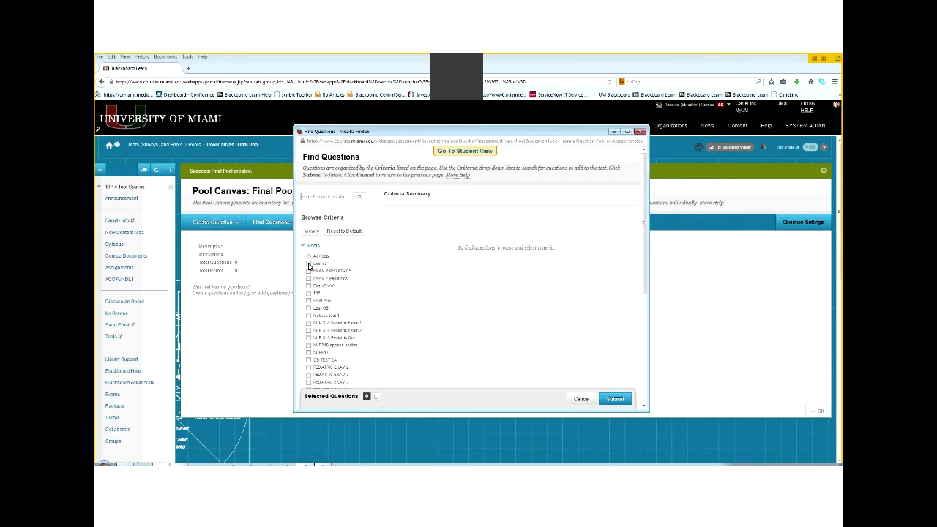
# List the EXAM 2 PEDIATRICS pool questions, tick the first one, then close the finder without adding.
pyautogui.click(308, 264)
pyautogui.click(308, 271)
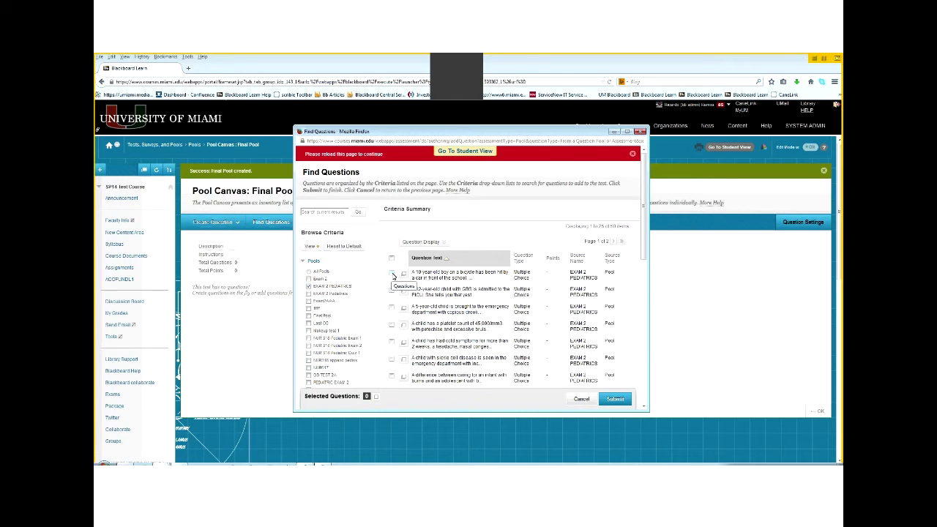
pyautogui.click(393, 274)
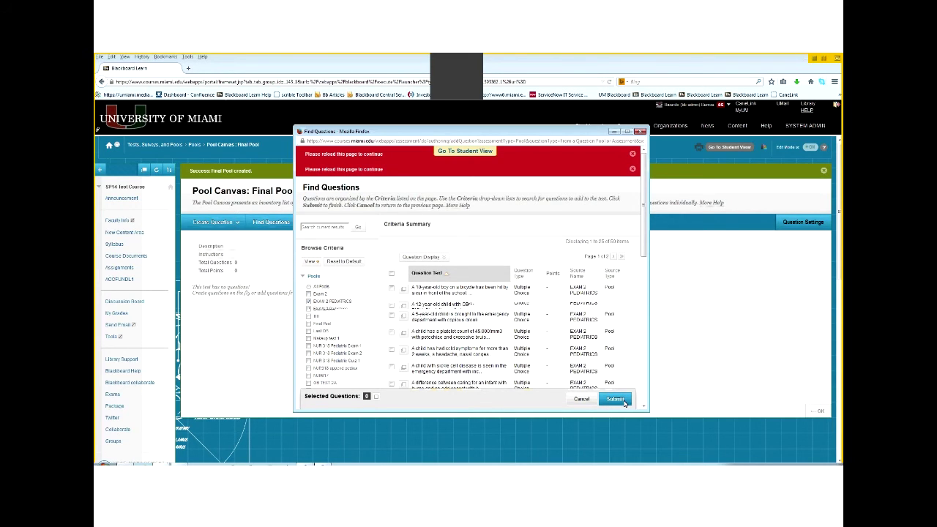
pyautogui.click(640, 132)
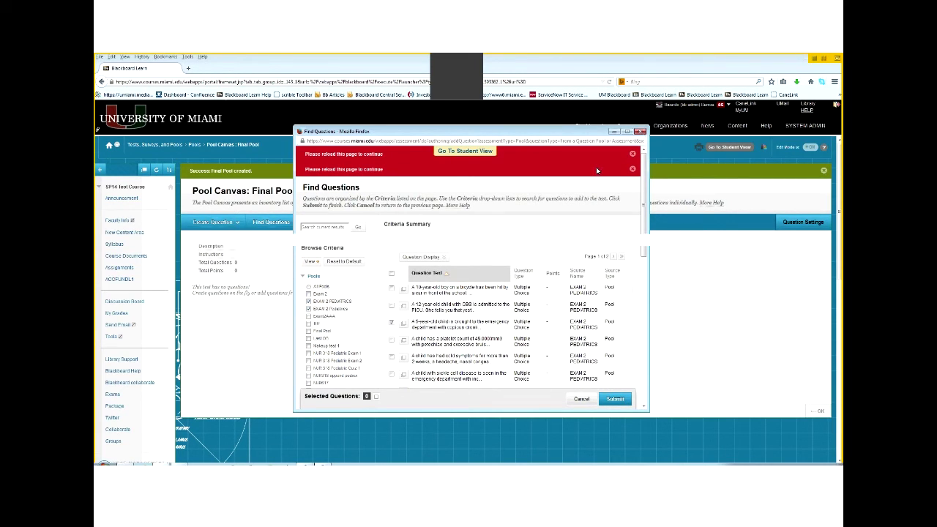